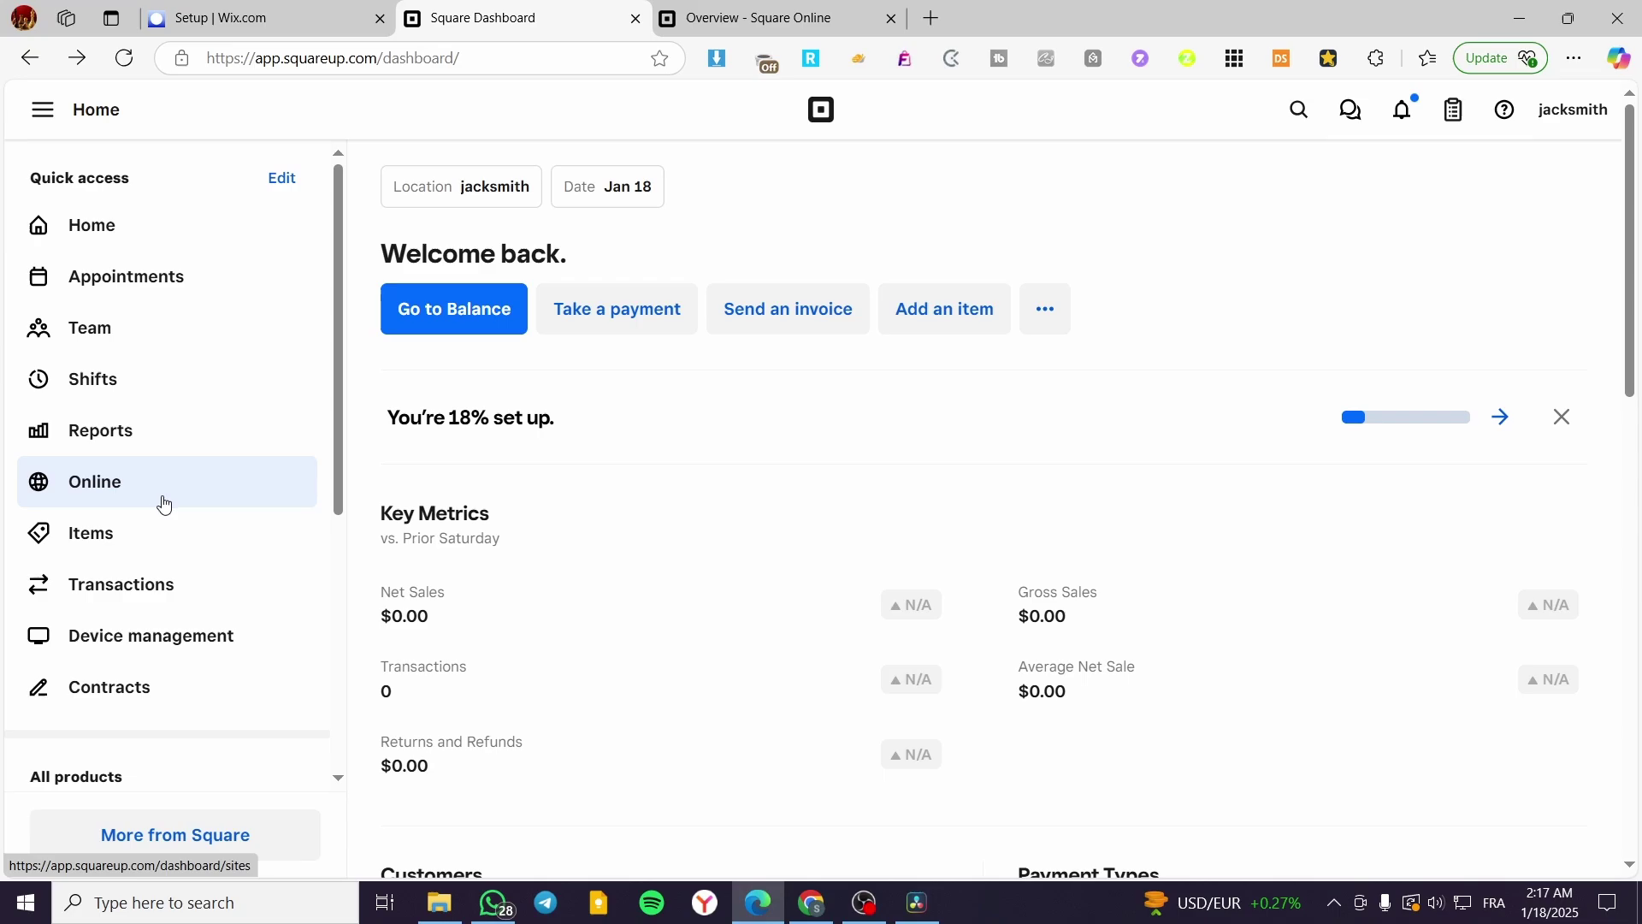
Step: Open Square Online from the dashboard and expand its Website and Items sections to reach the item library
left_click(165, 504)
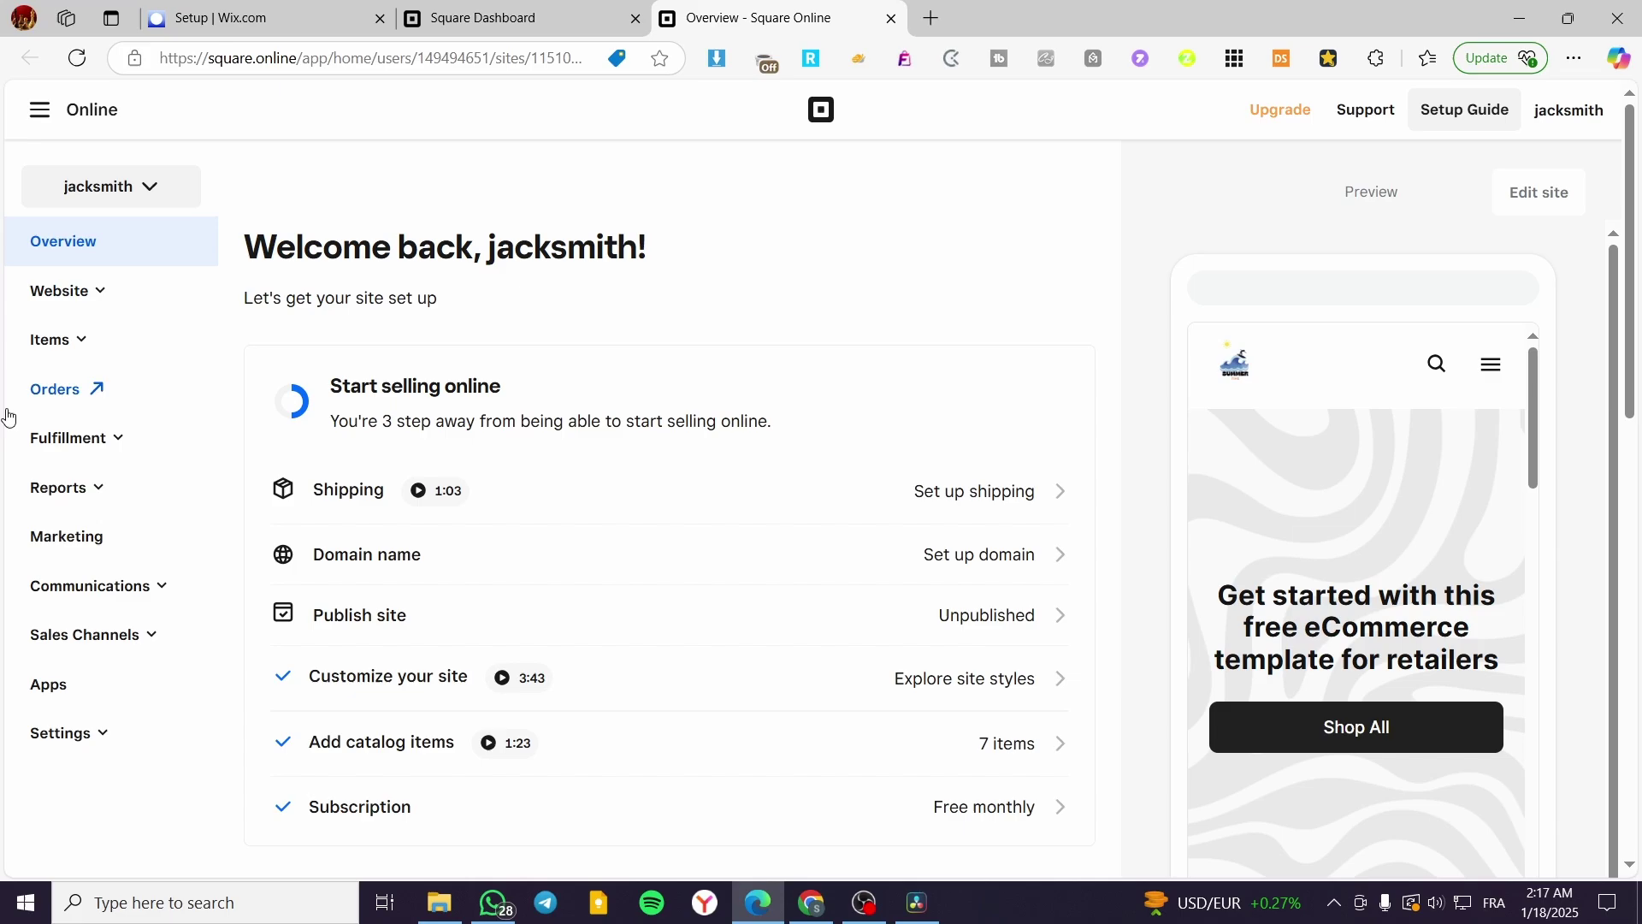
left_click(101, 294)
left_click(102, 294)
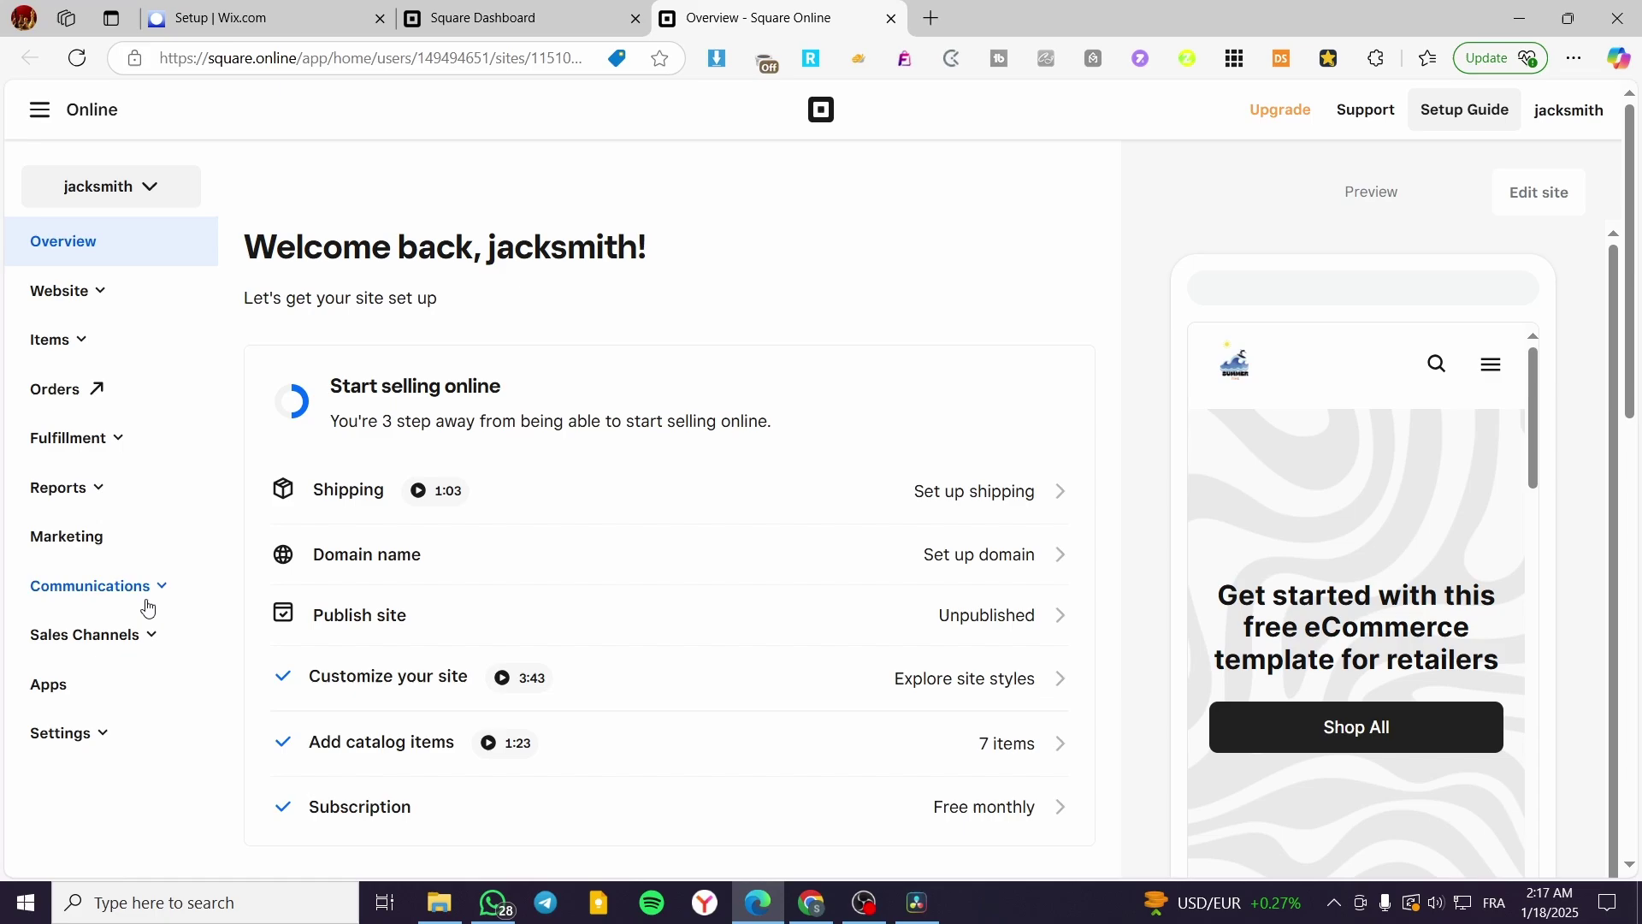
left_click(85, 346)
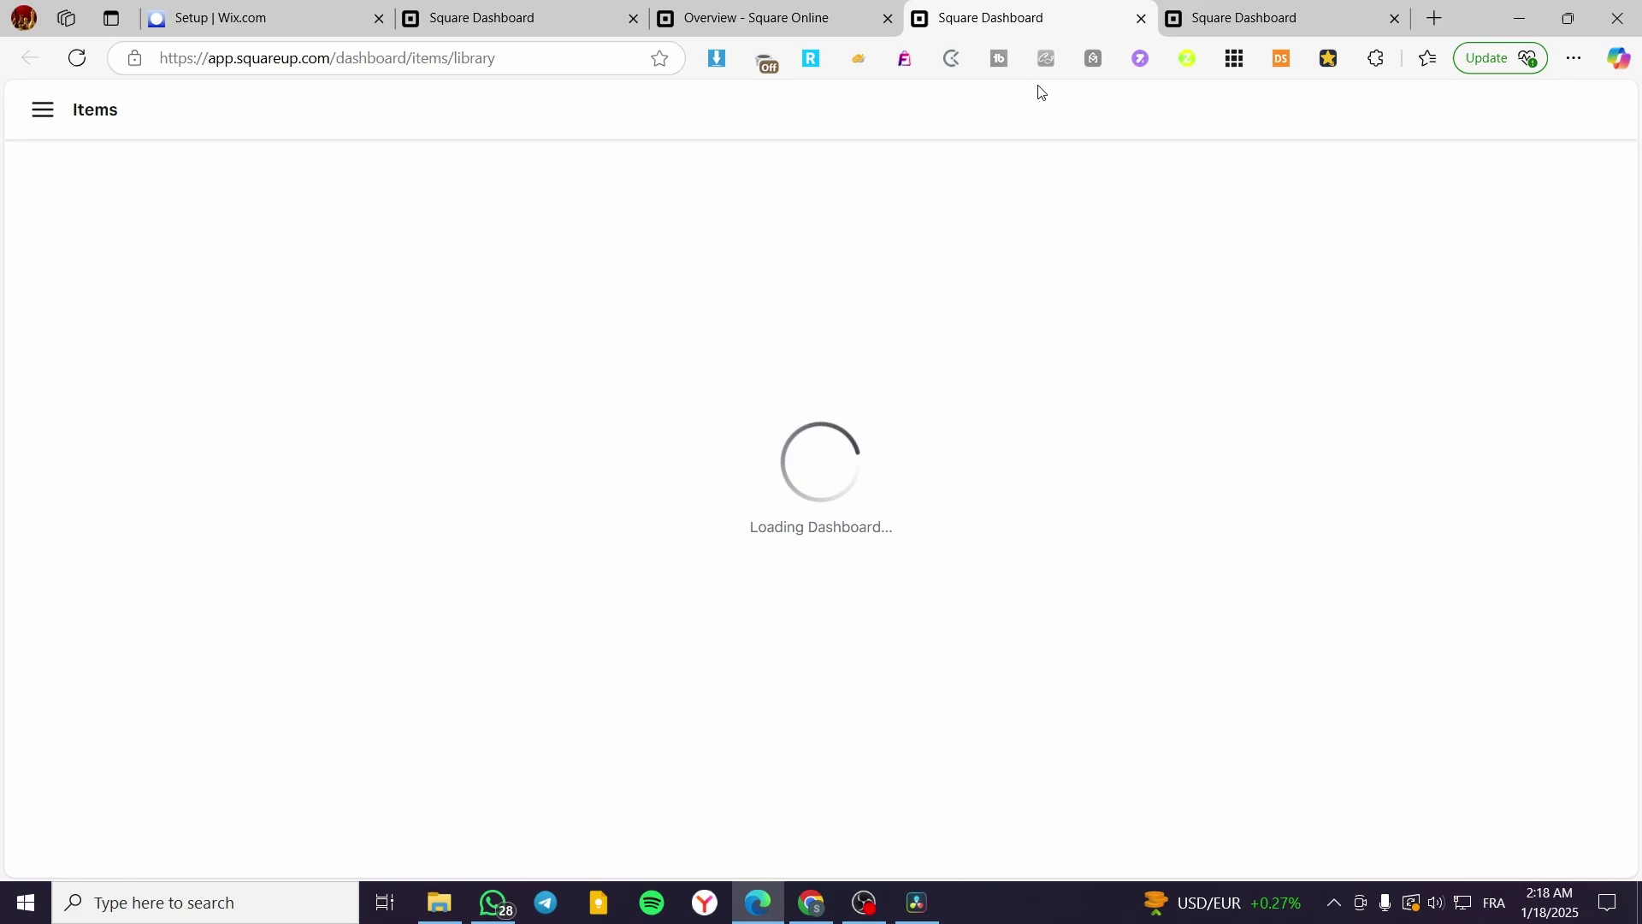
Step: Close the duplicate item library tab and start a new category named Clothing
left_click(1141, 18)
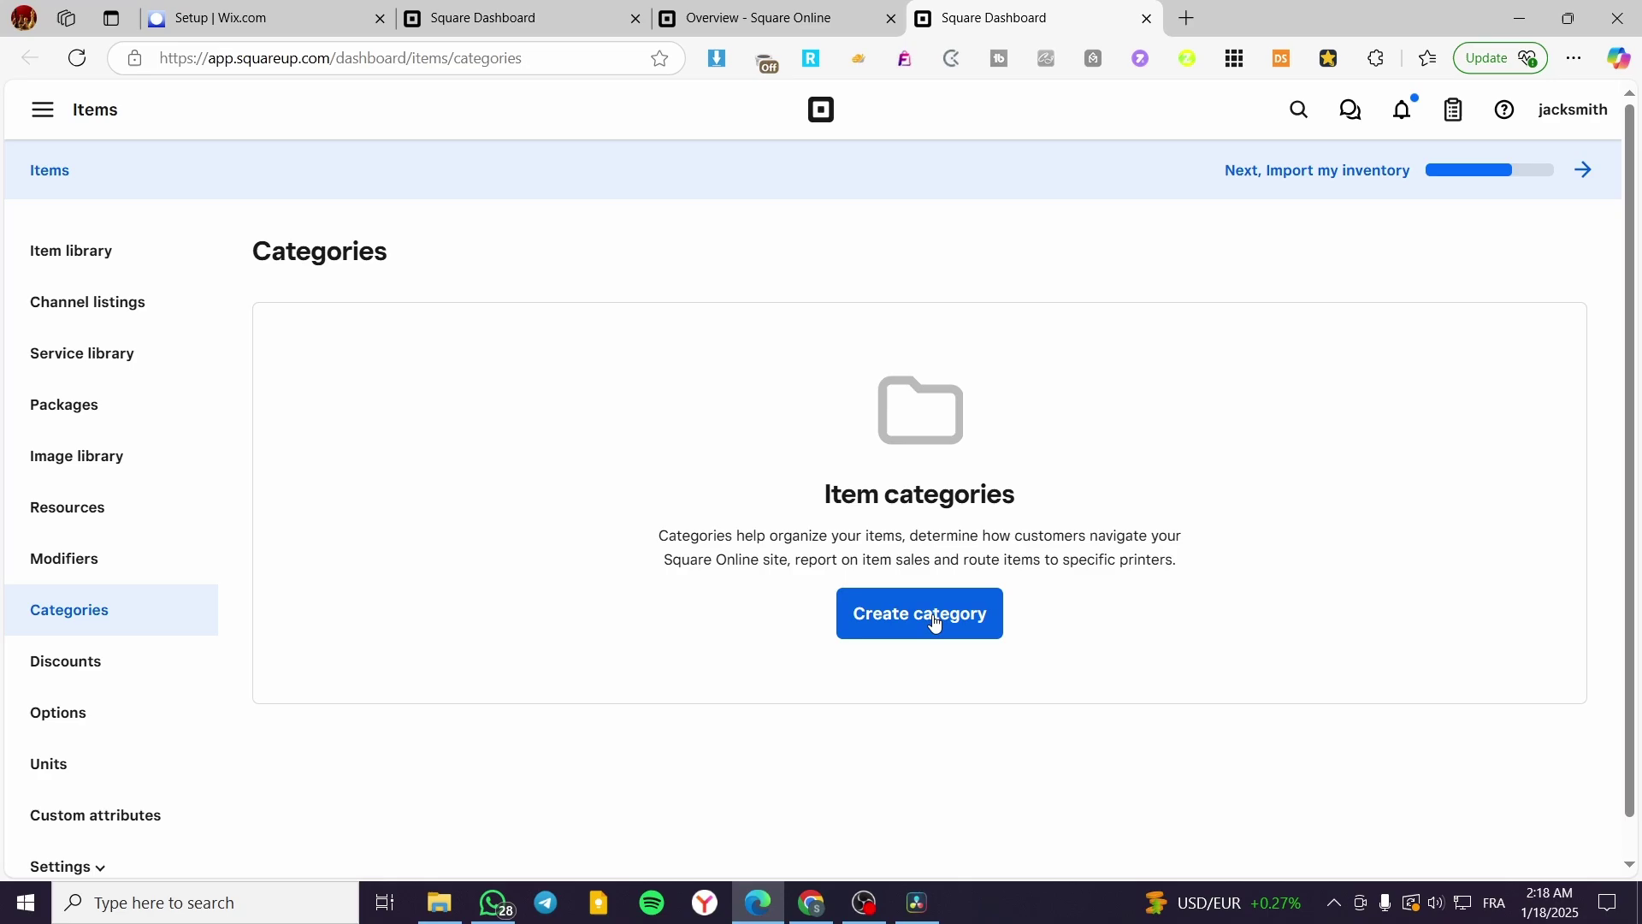
left_click(935, 623)
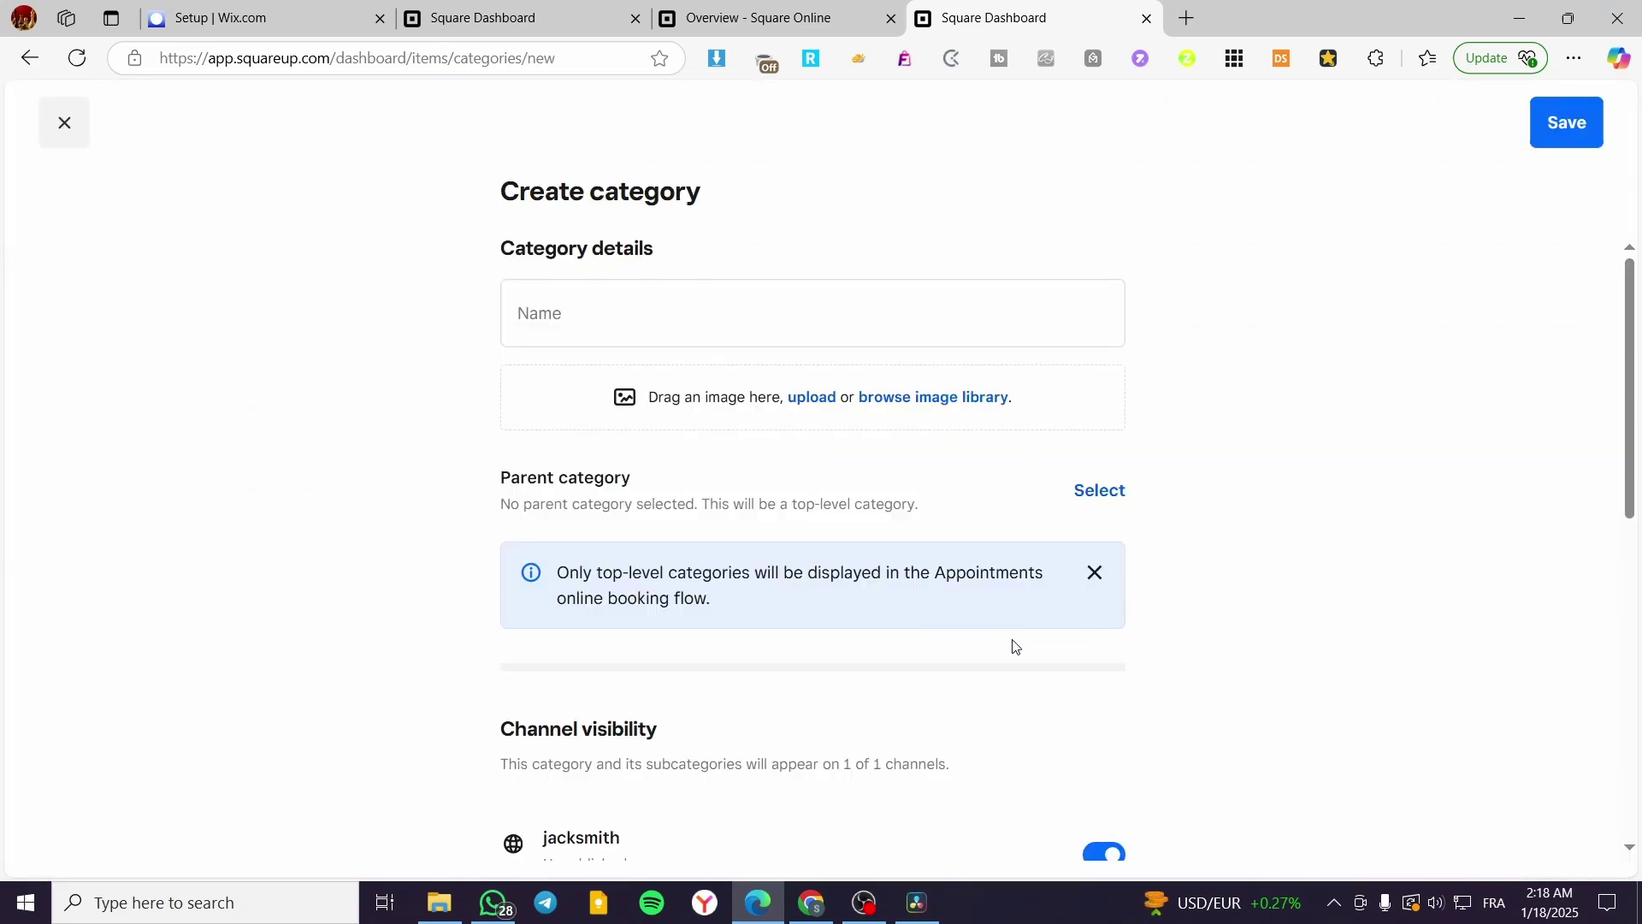
left_click(672, 313)
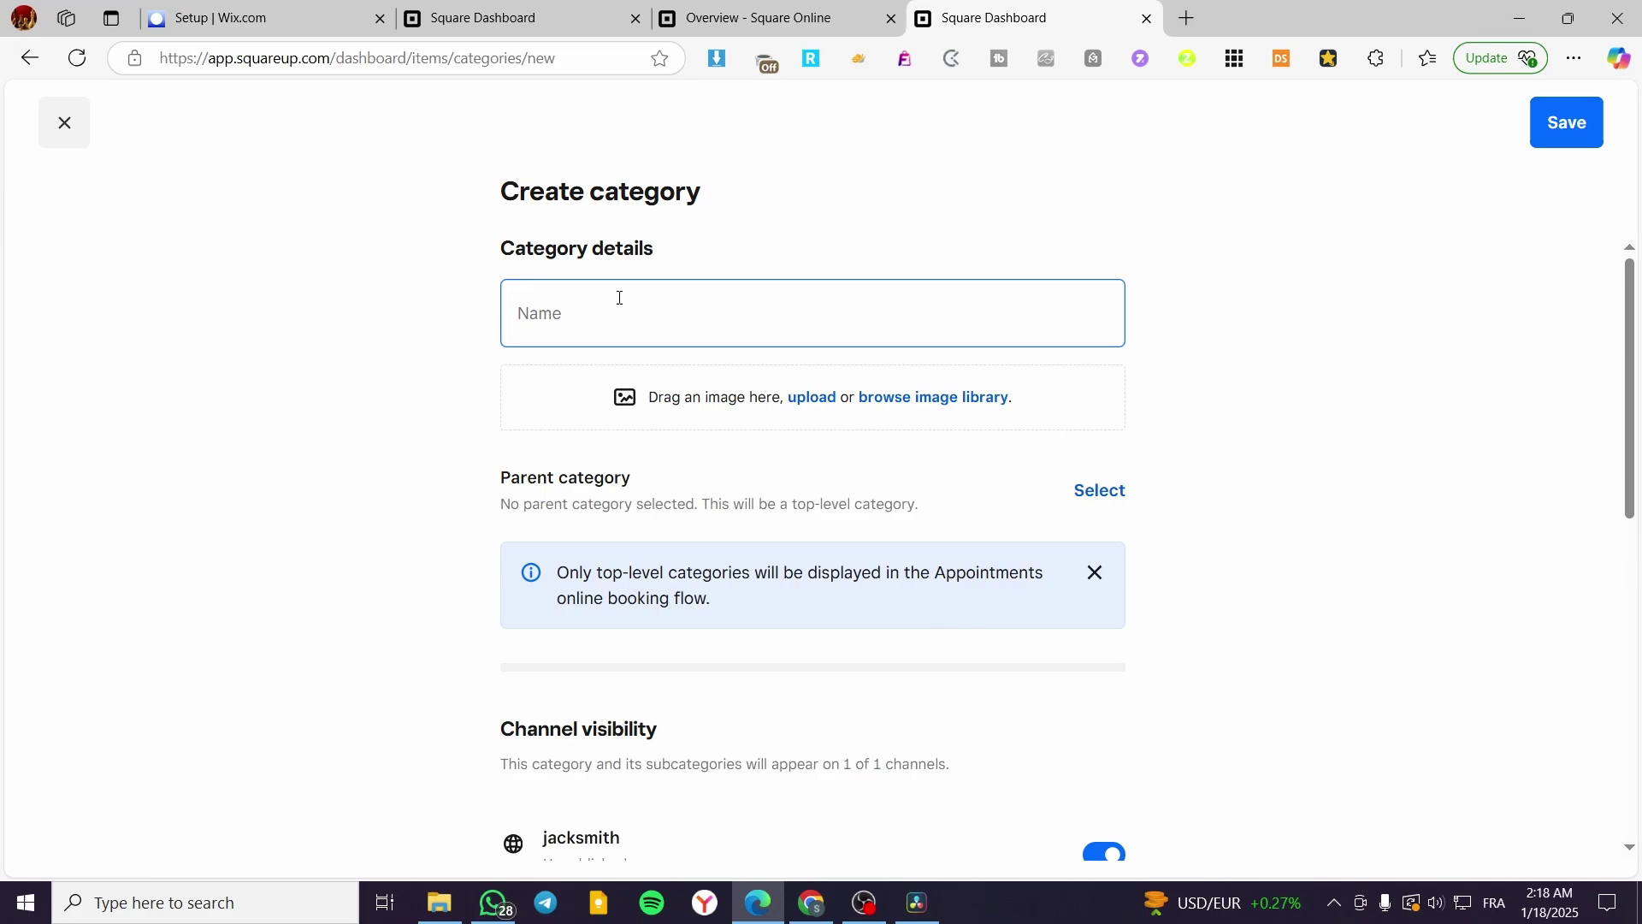
left_click(683, 322)
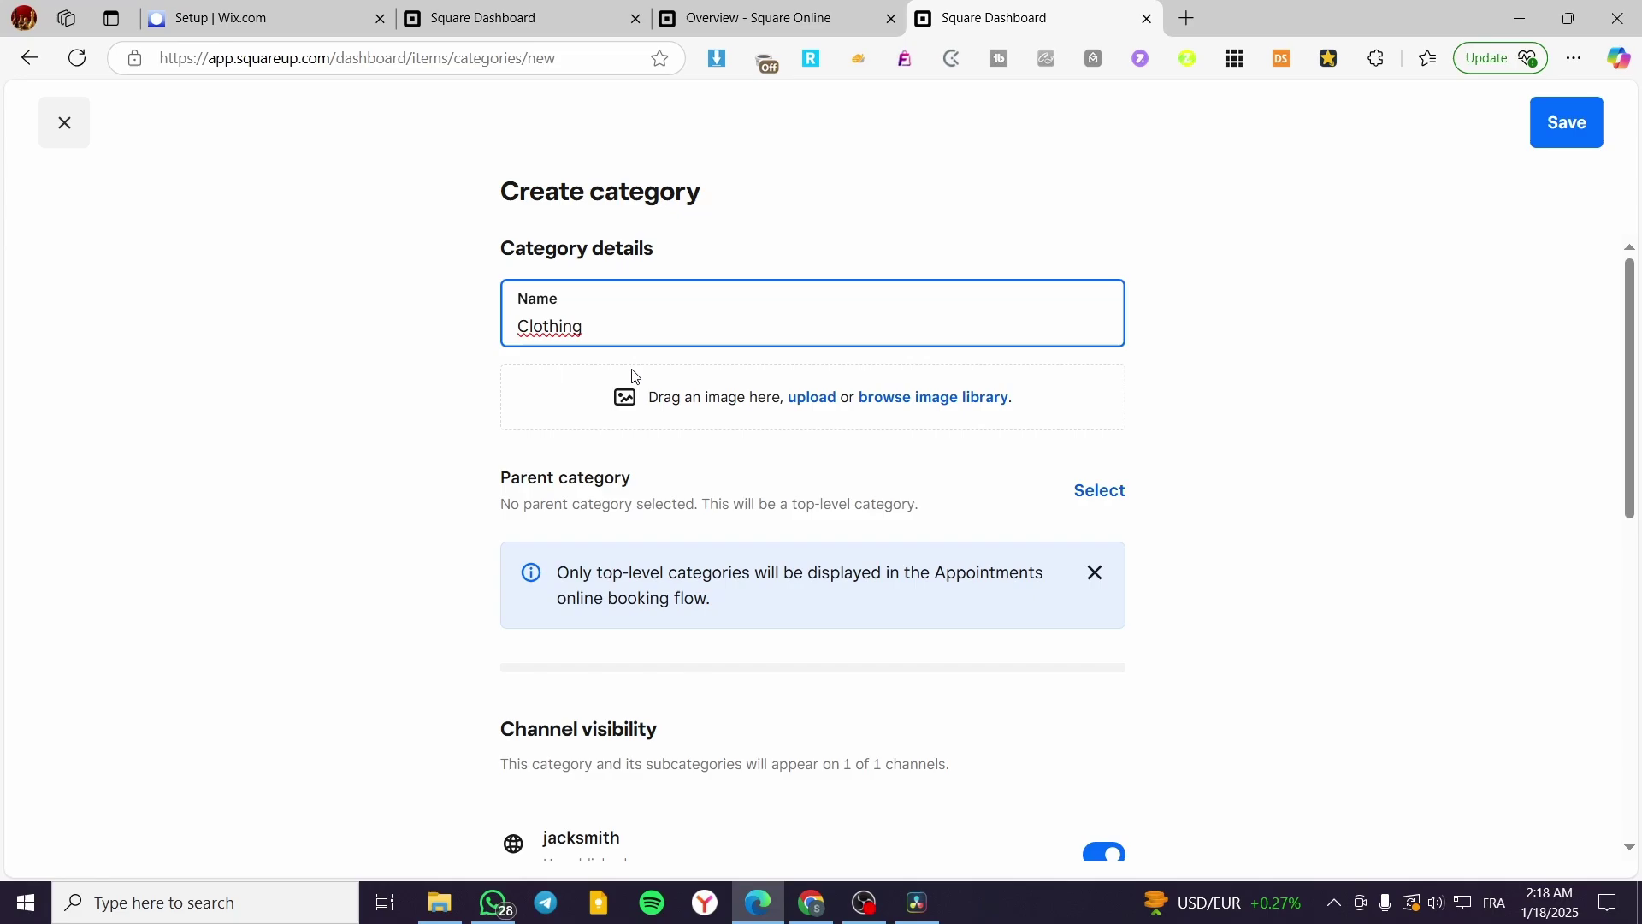
scroll(1317, 425, "down", 3)
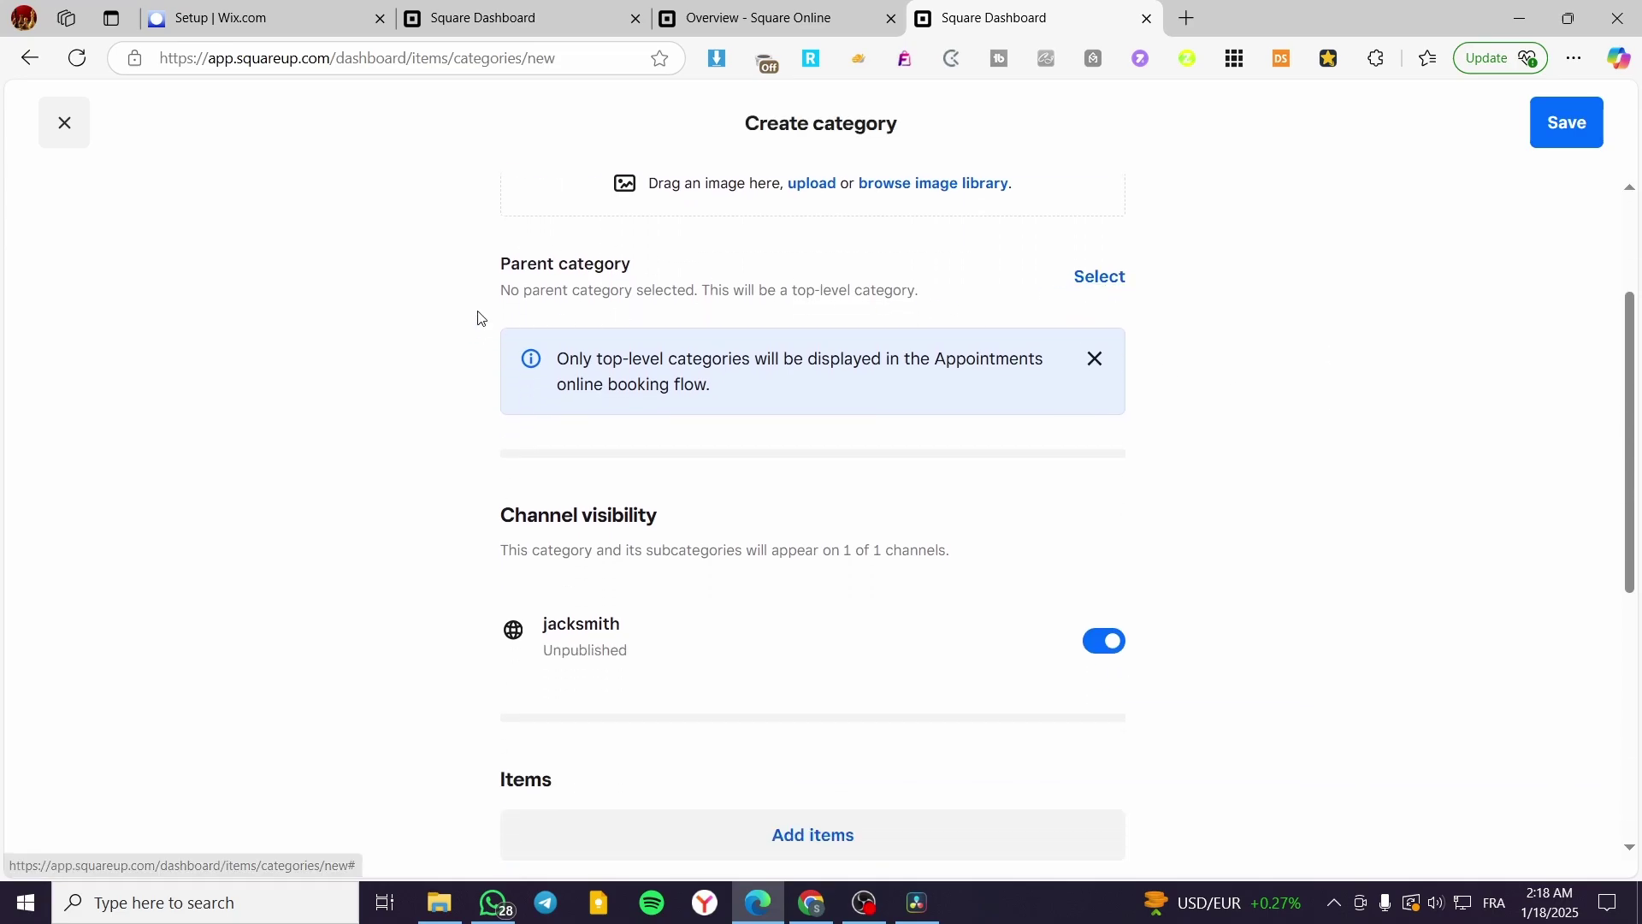
left_click(1090, 279)
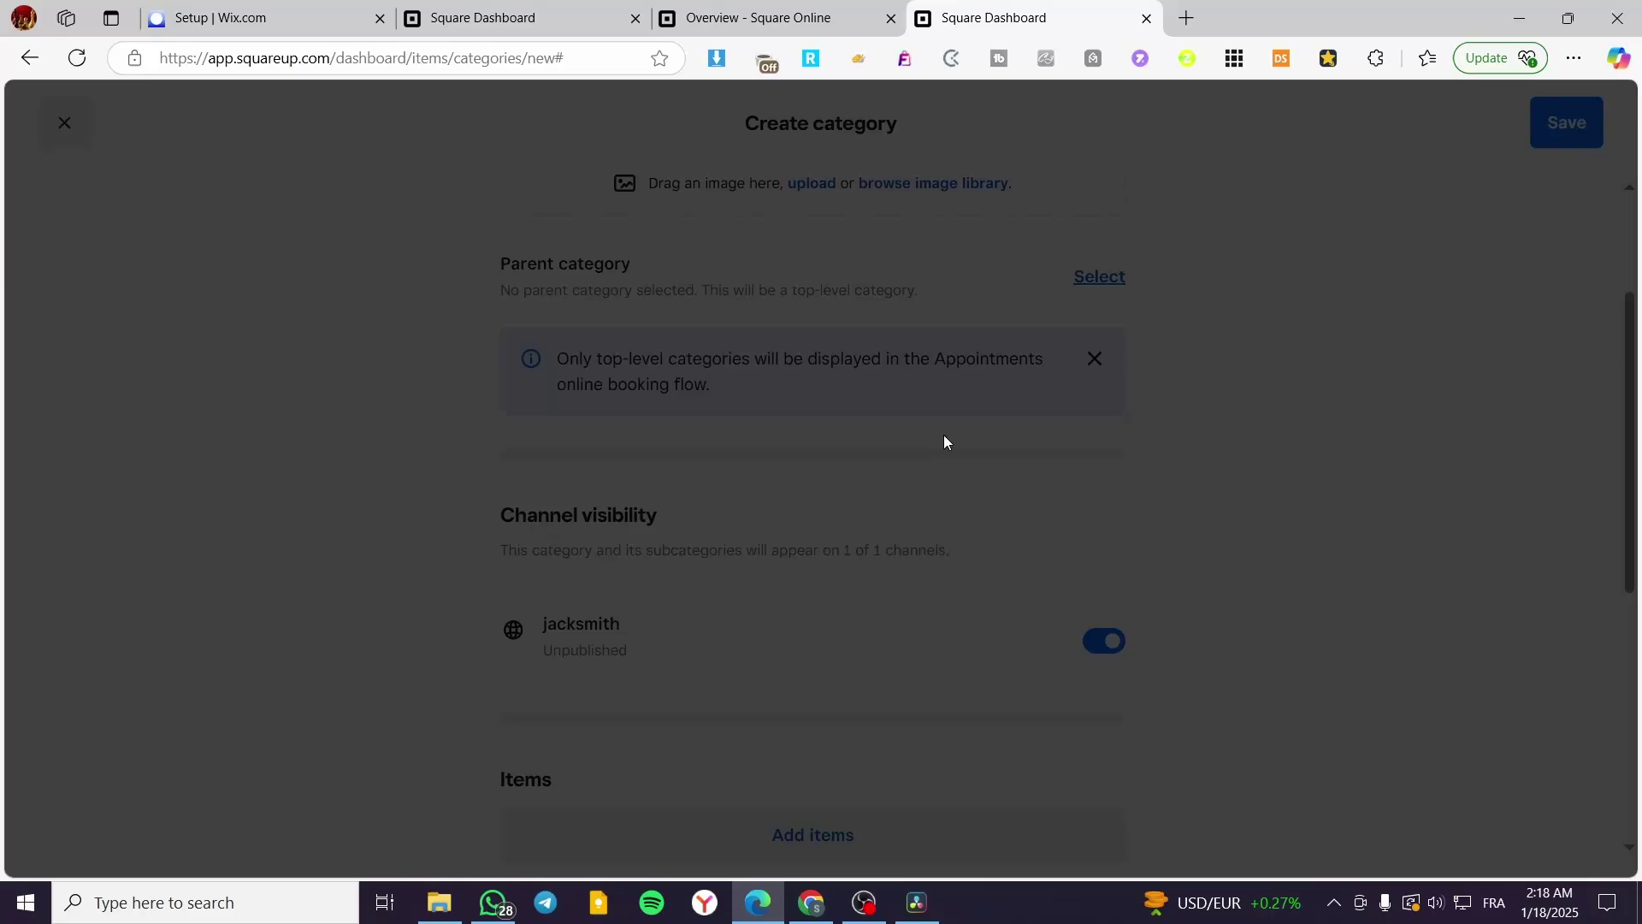
left_click(514, 177)
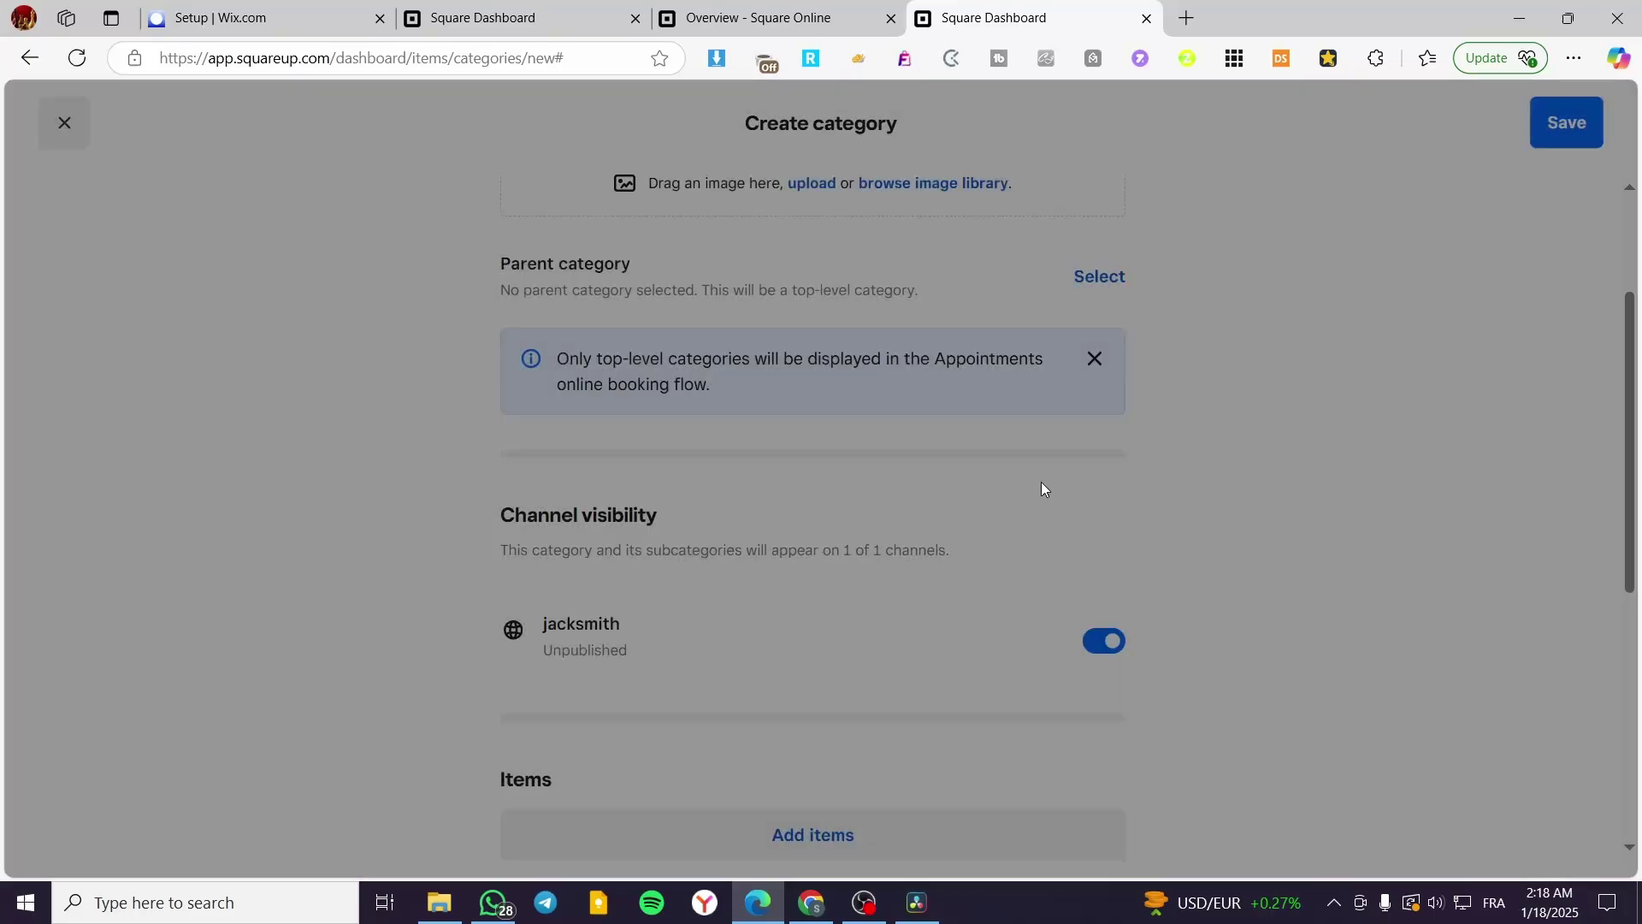
scroll(763, 467, "down", 3)
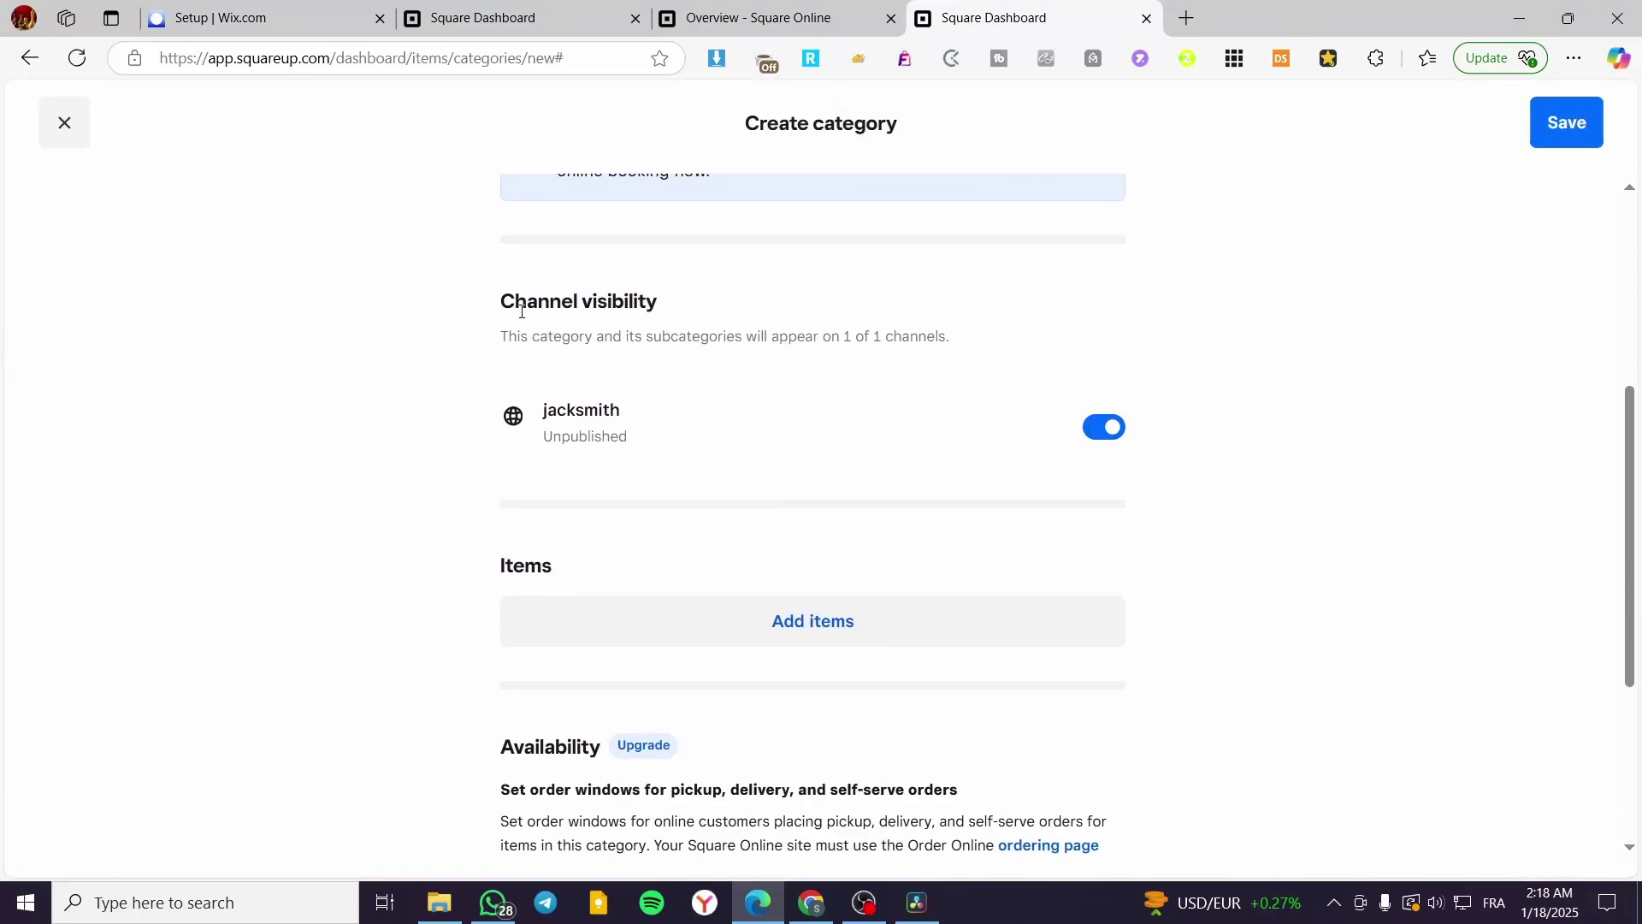
scroll(572, 352, "up", 3)
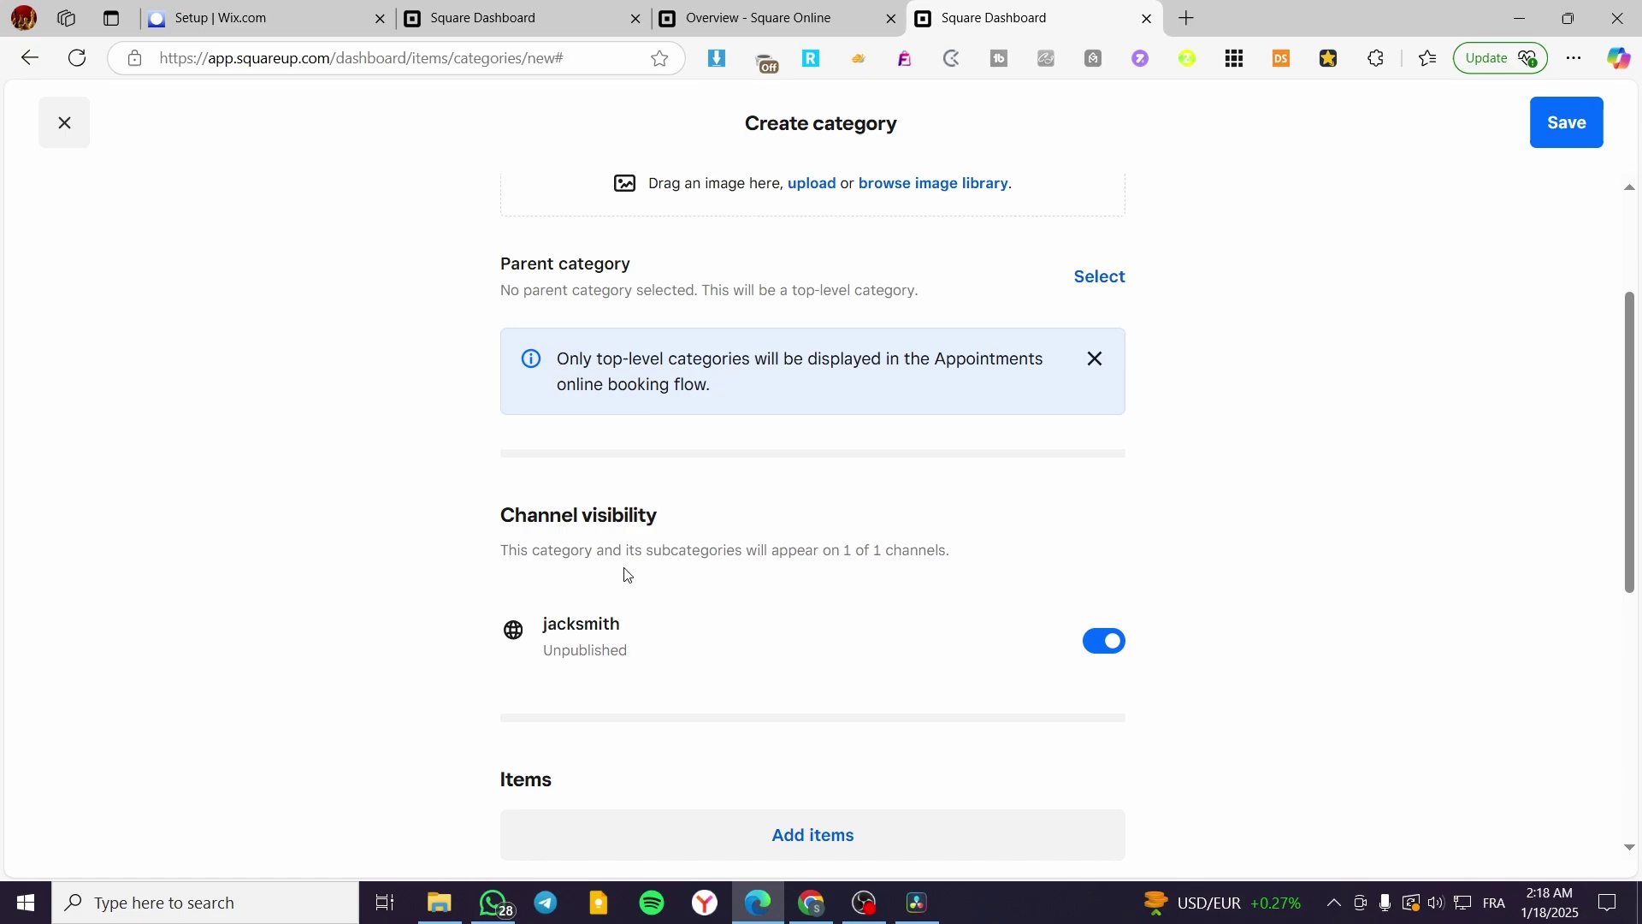
scroll(627, 576, "down", 1)
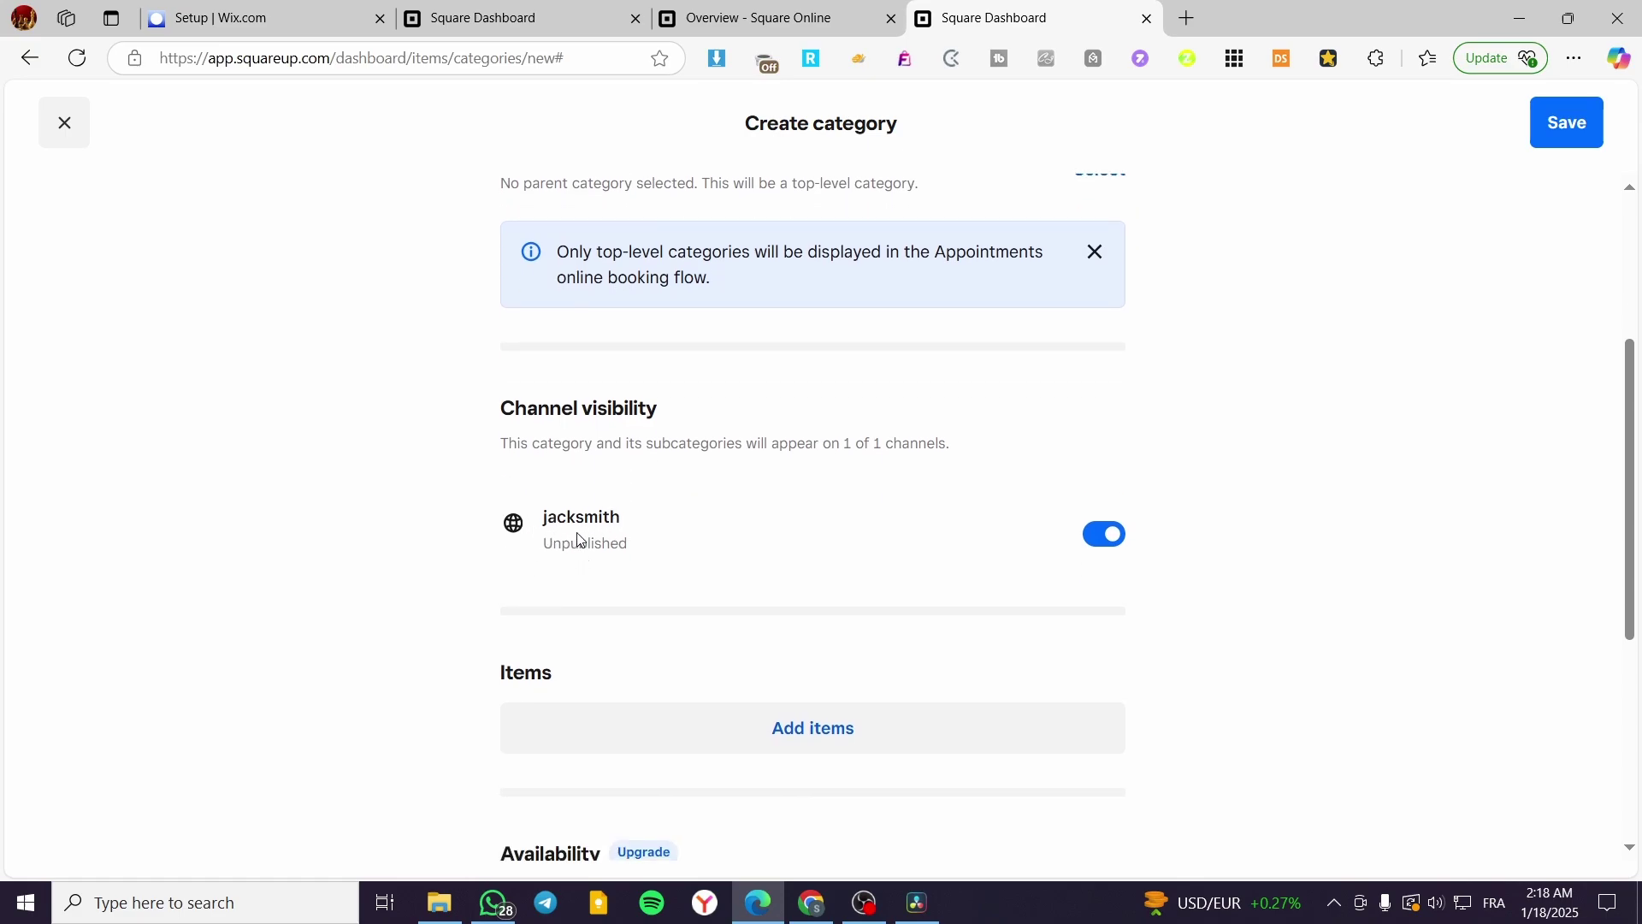
scroll(541, 499, "down", 1)
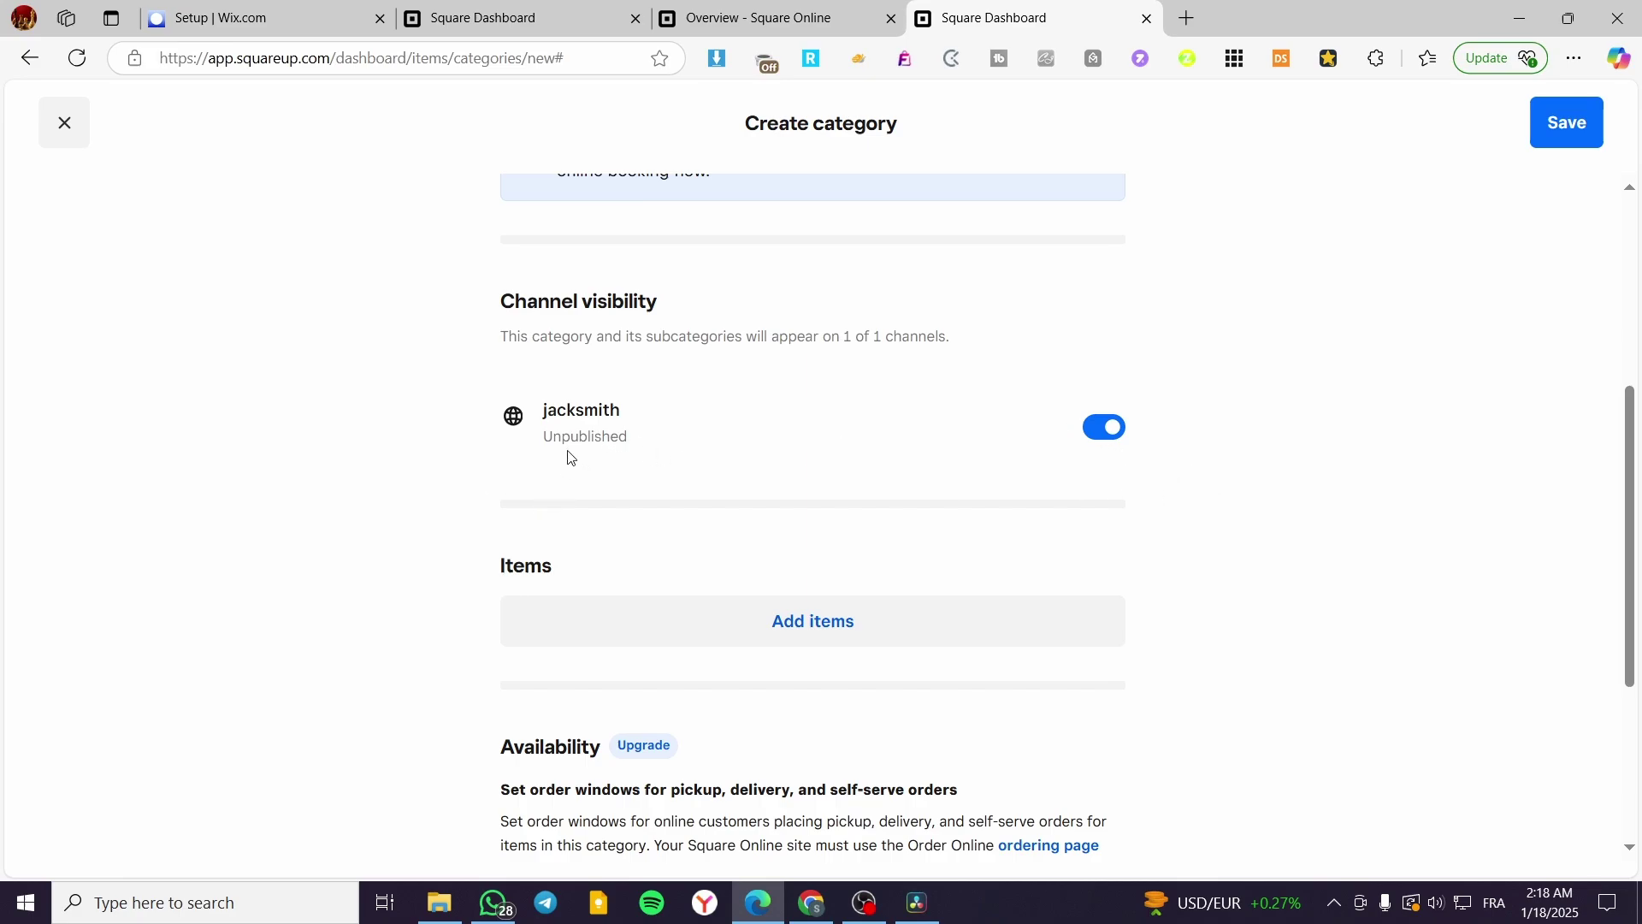
left_click(1105, 428)
left_click(1105, 427)
scroll(583, 459, "down", 1)
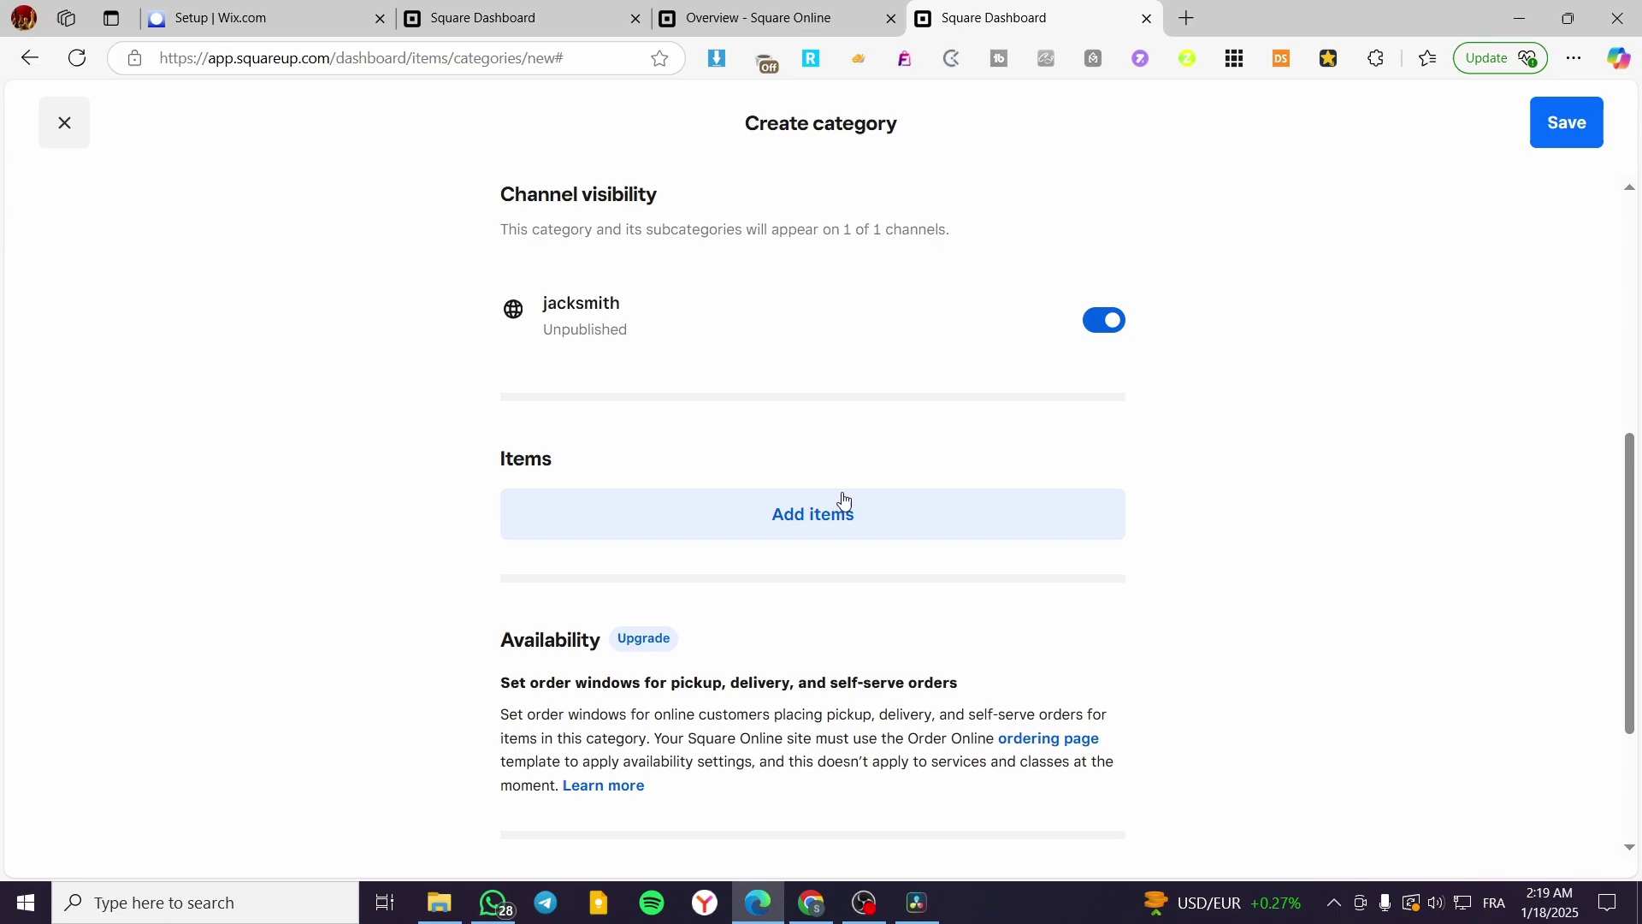
Step: Add the existing items Sporty Shoe and sweater 1 to the category
left_click(843, 499)
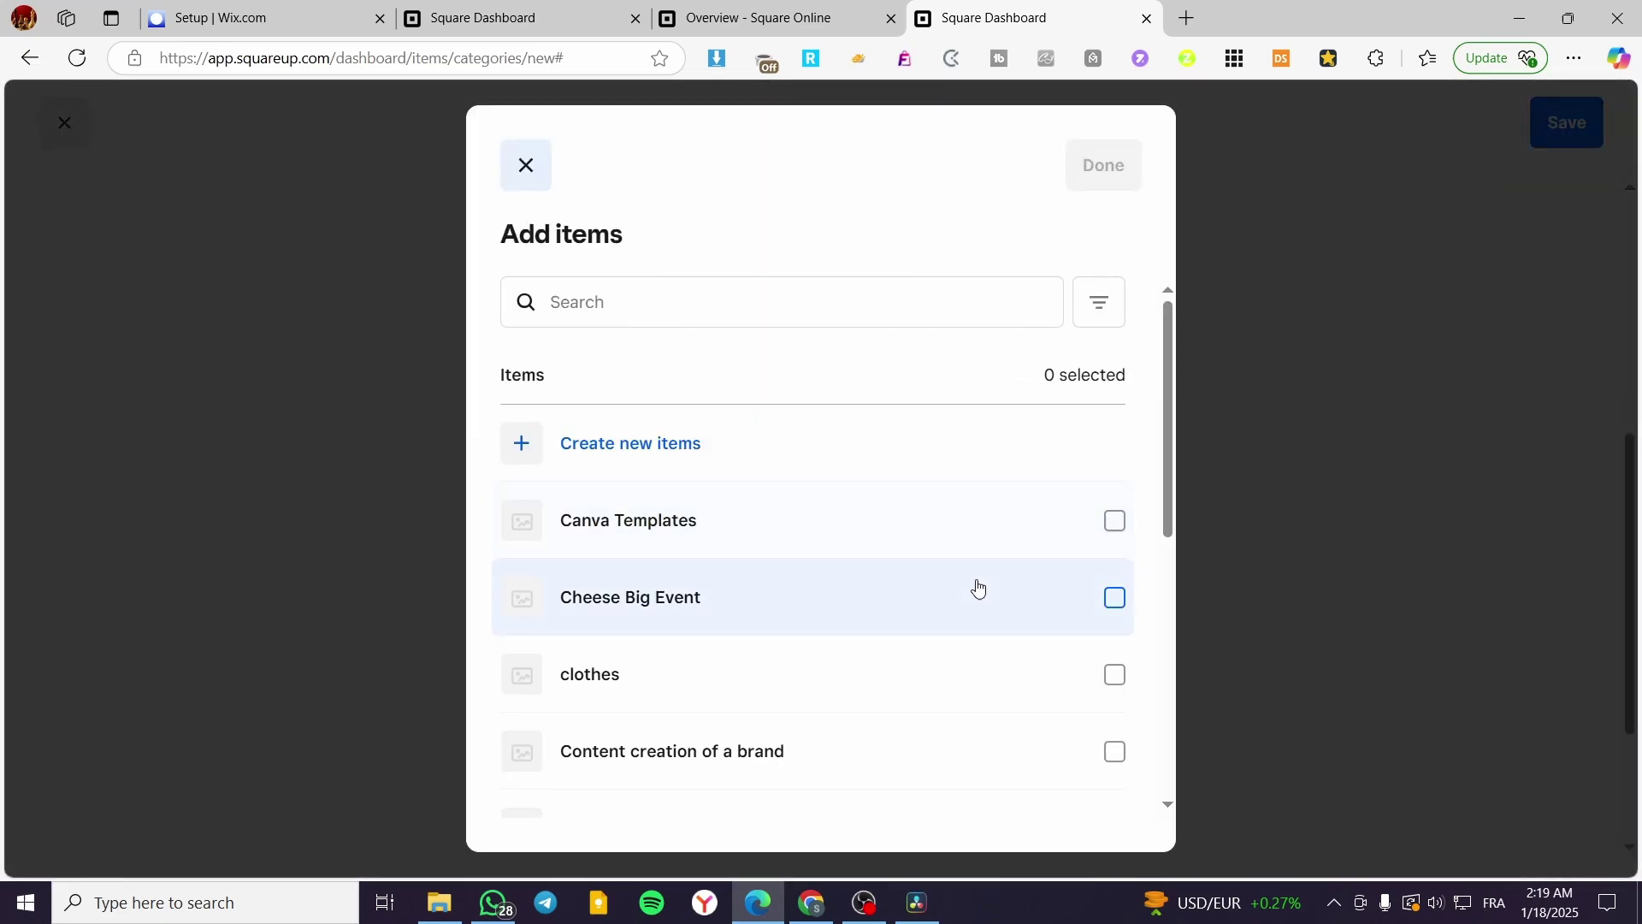
scroll(1082, 604, "down", 7)
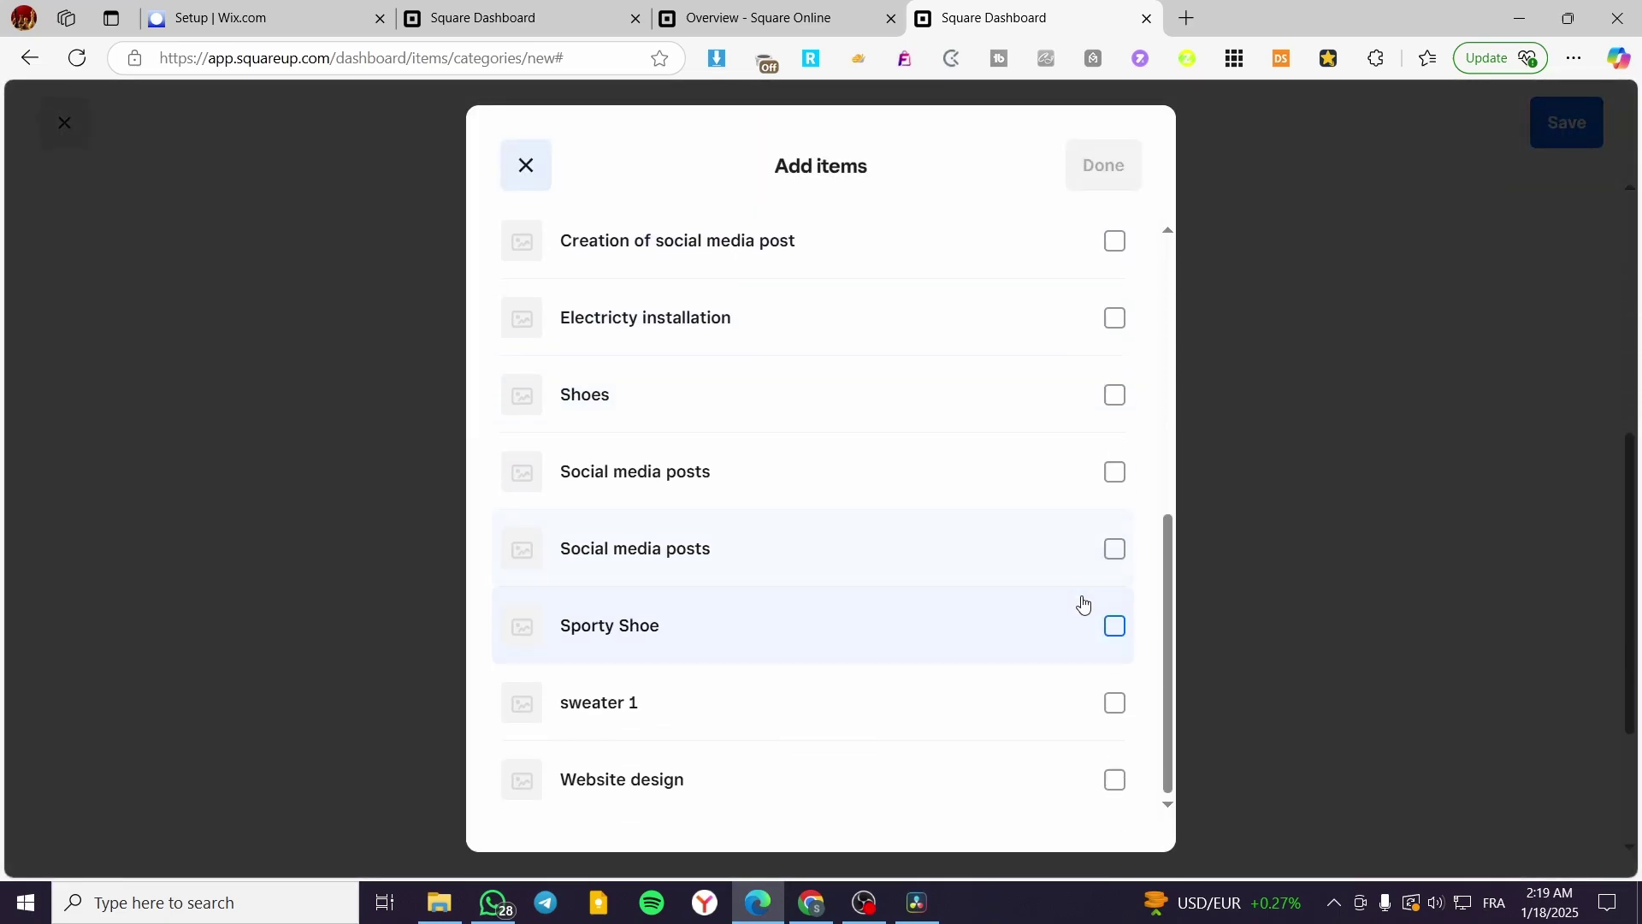
left_click(1116, 627)
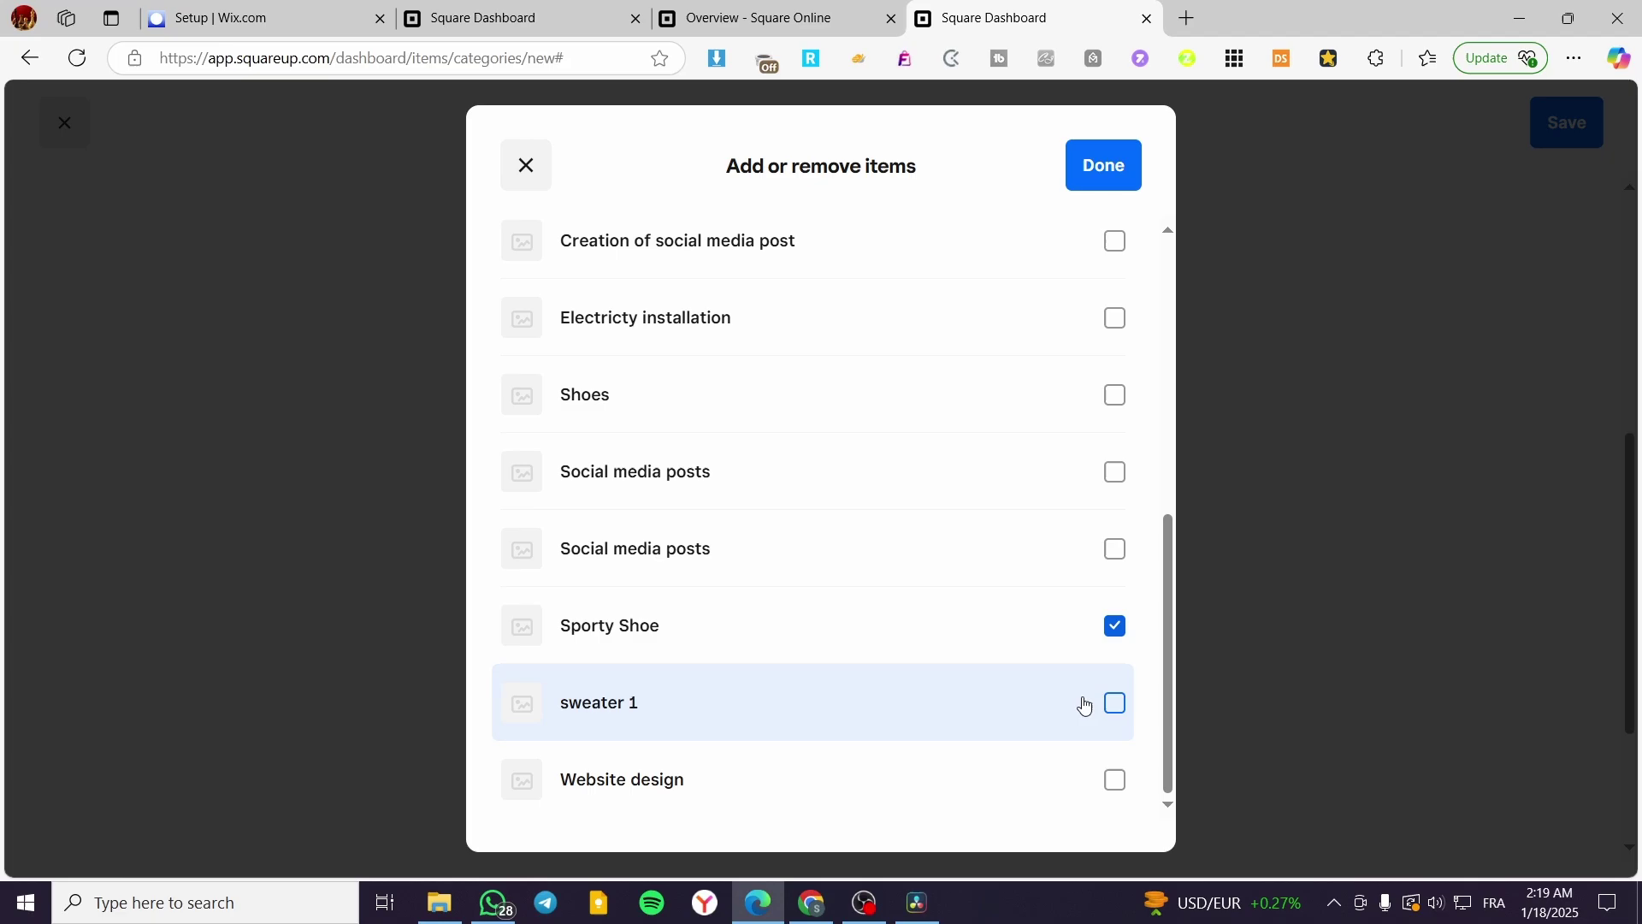
left_click(1115, 703)
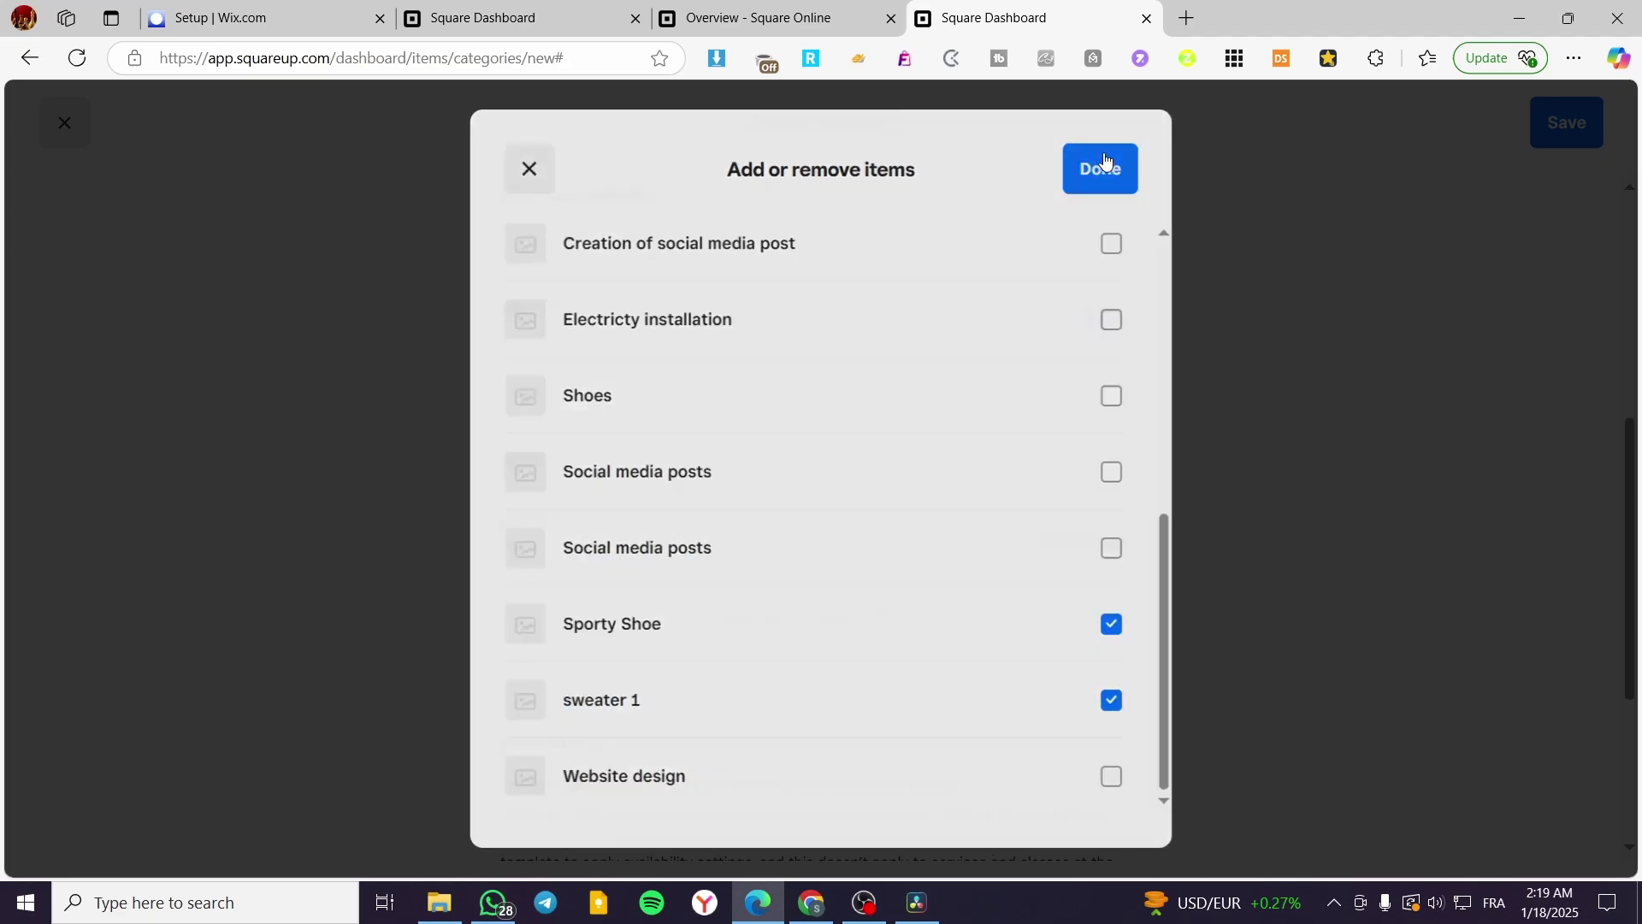
left_click(1102, 167)
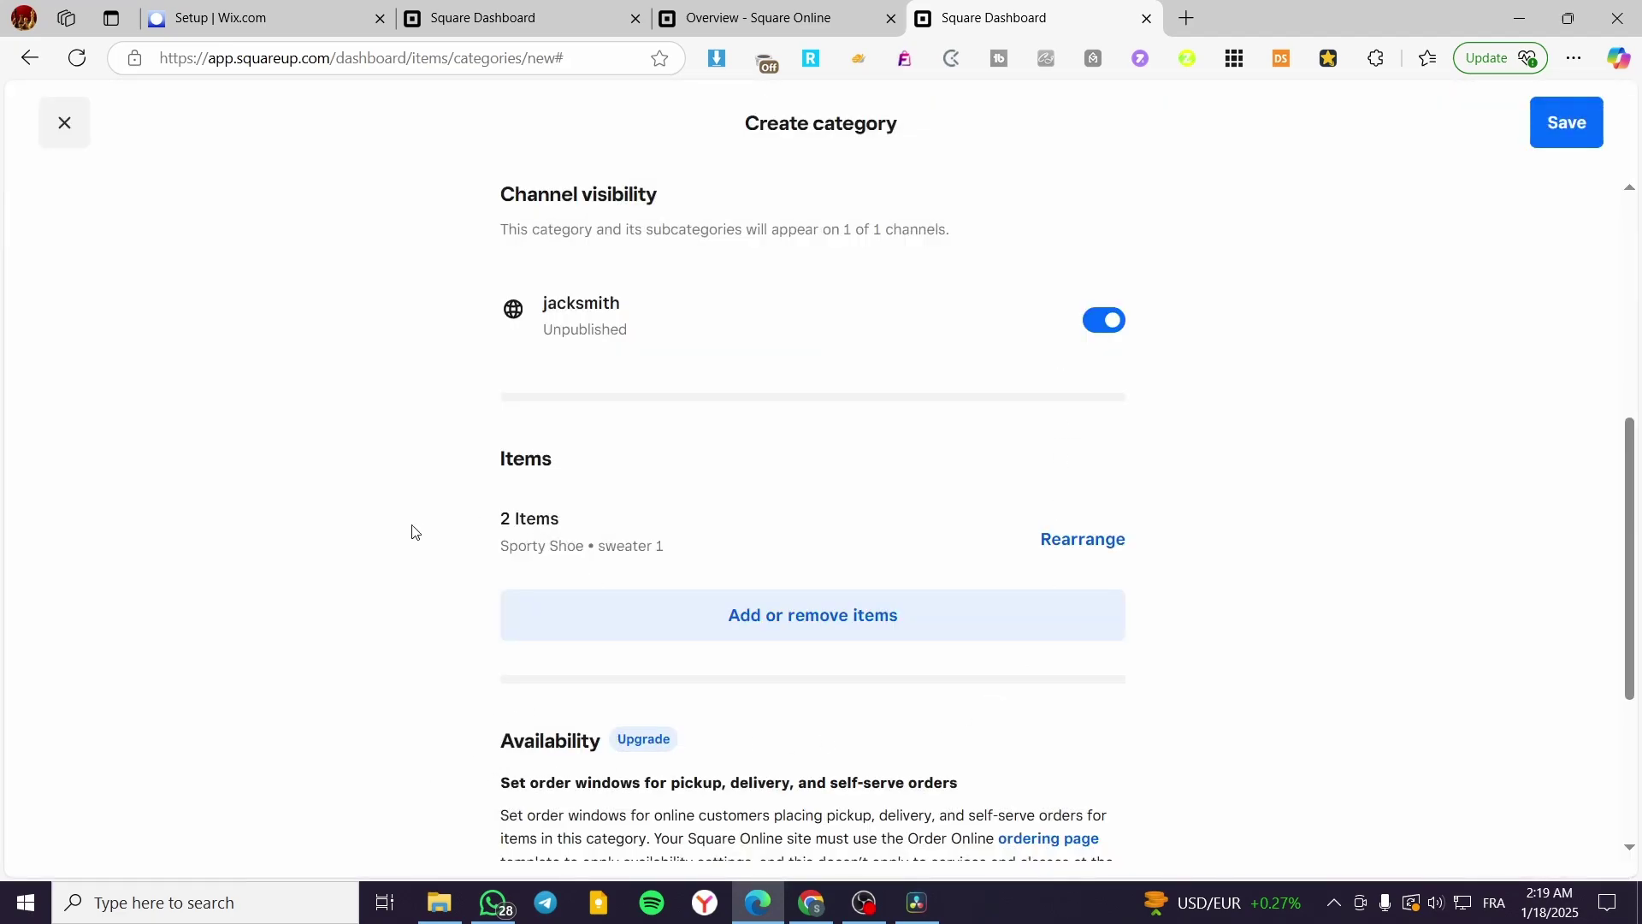
scroll(411, 532, "down", 4)
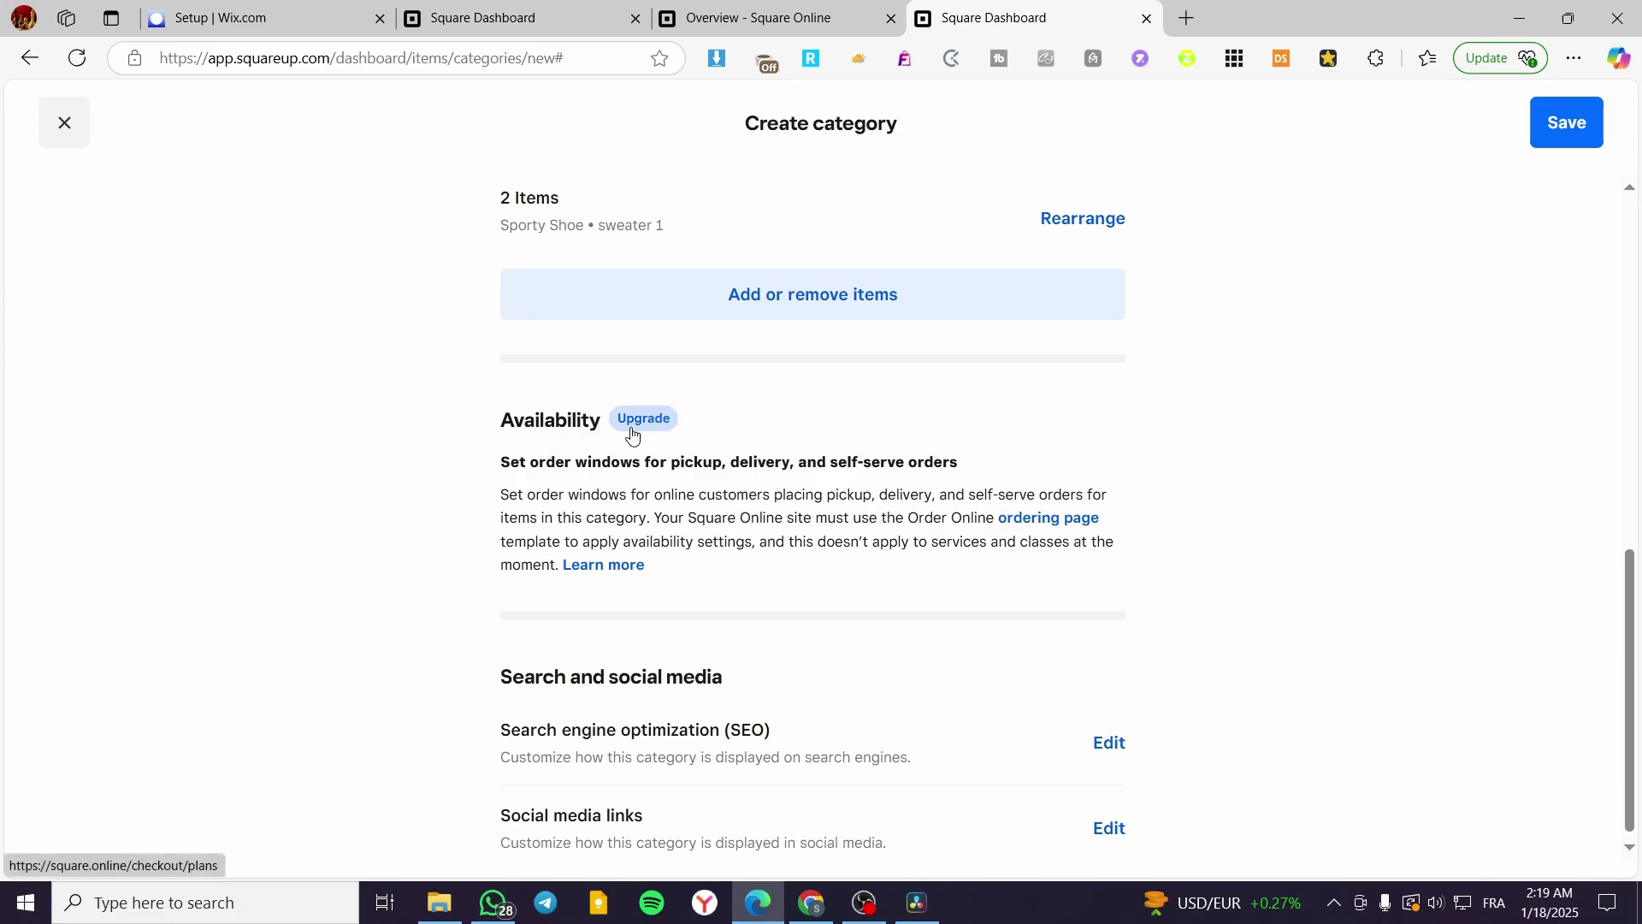
scroll(631, 433, "down", 1)
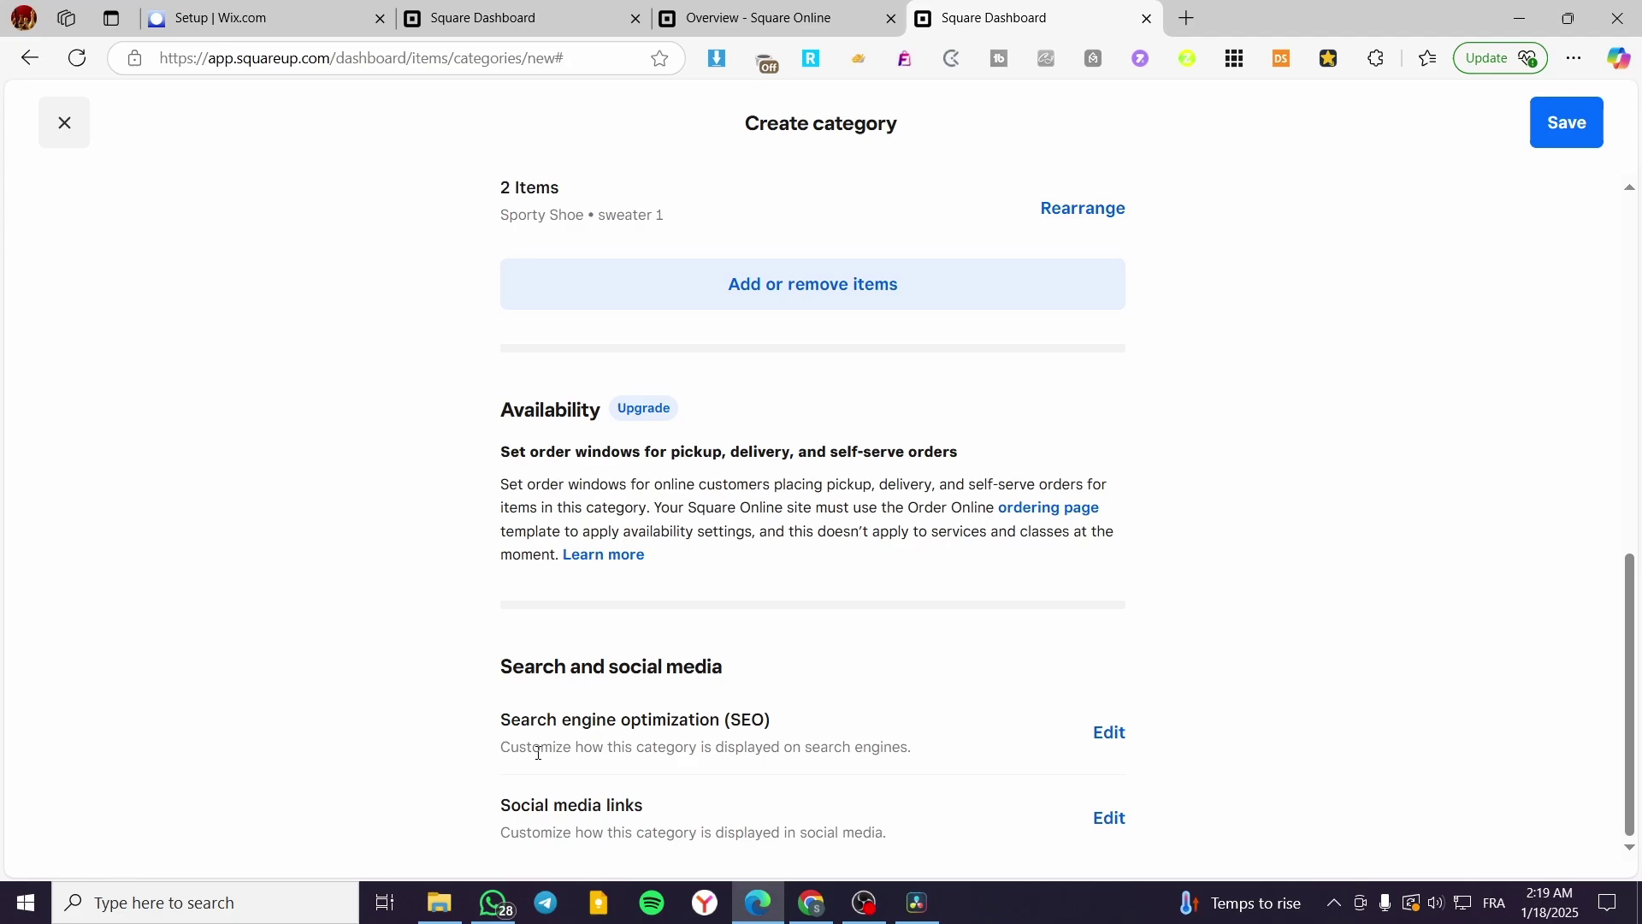
left_click(1103, 733)
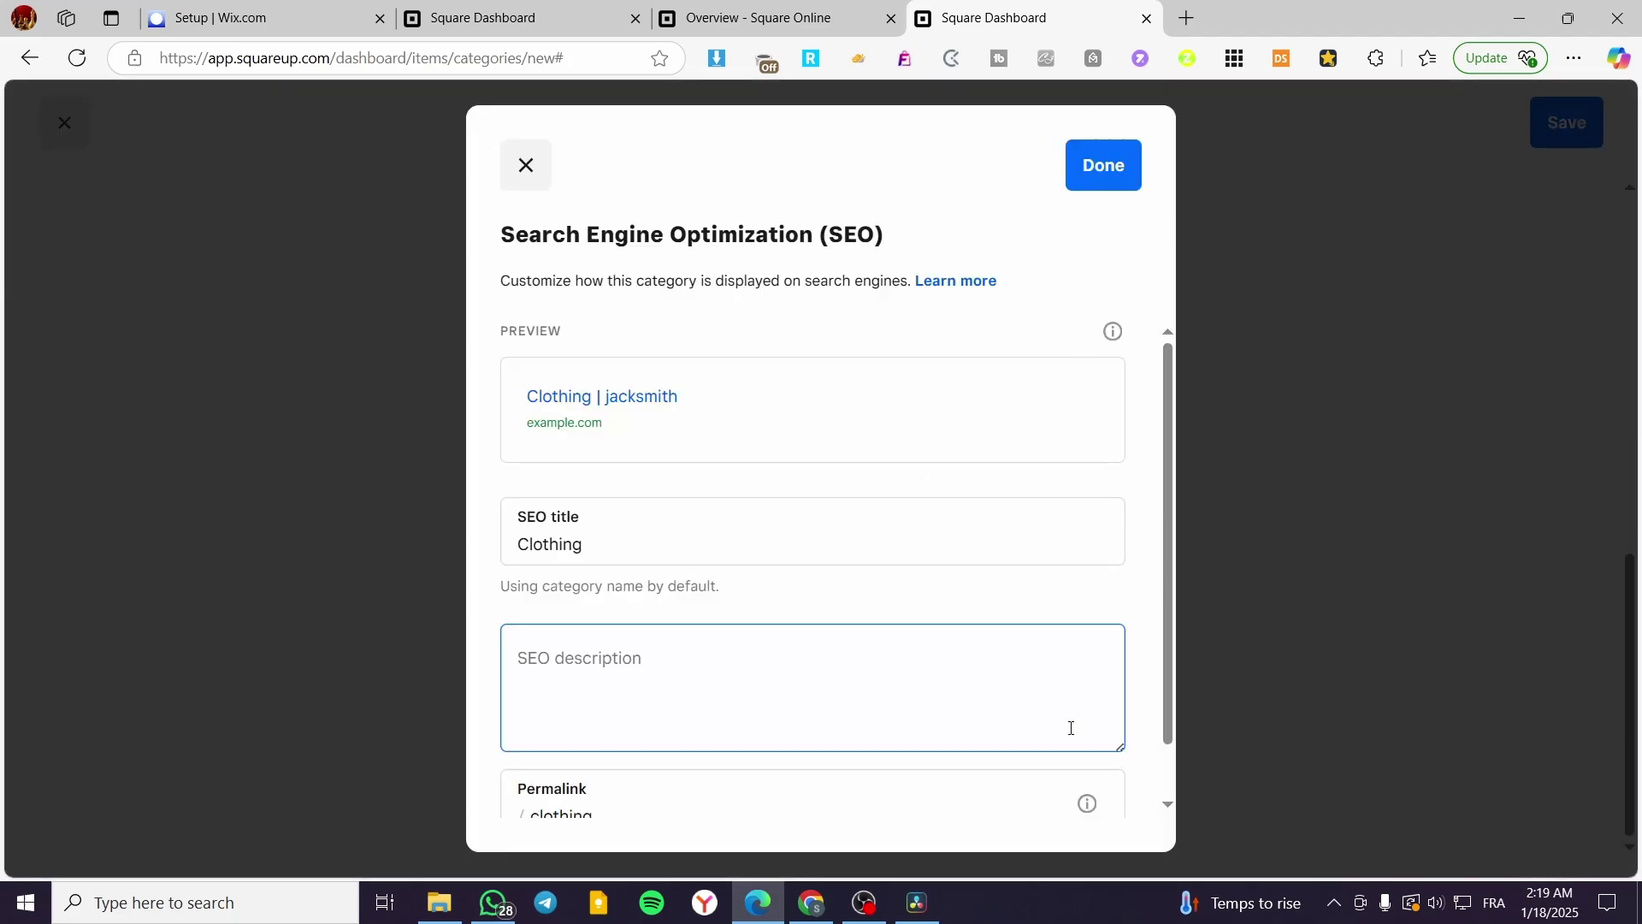
left_click(562, 532)
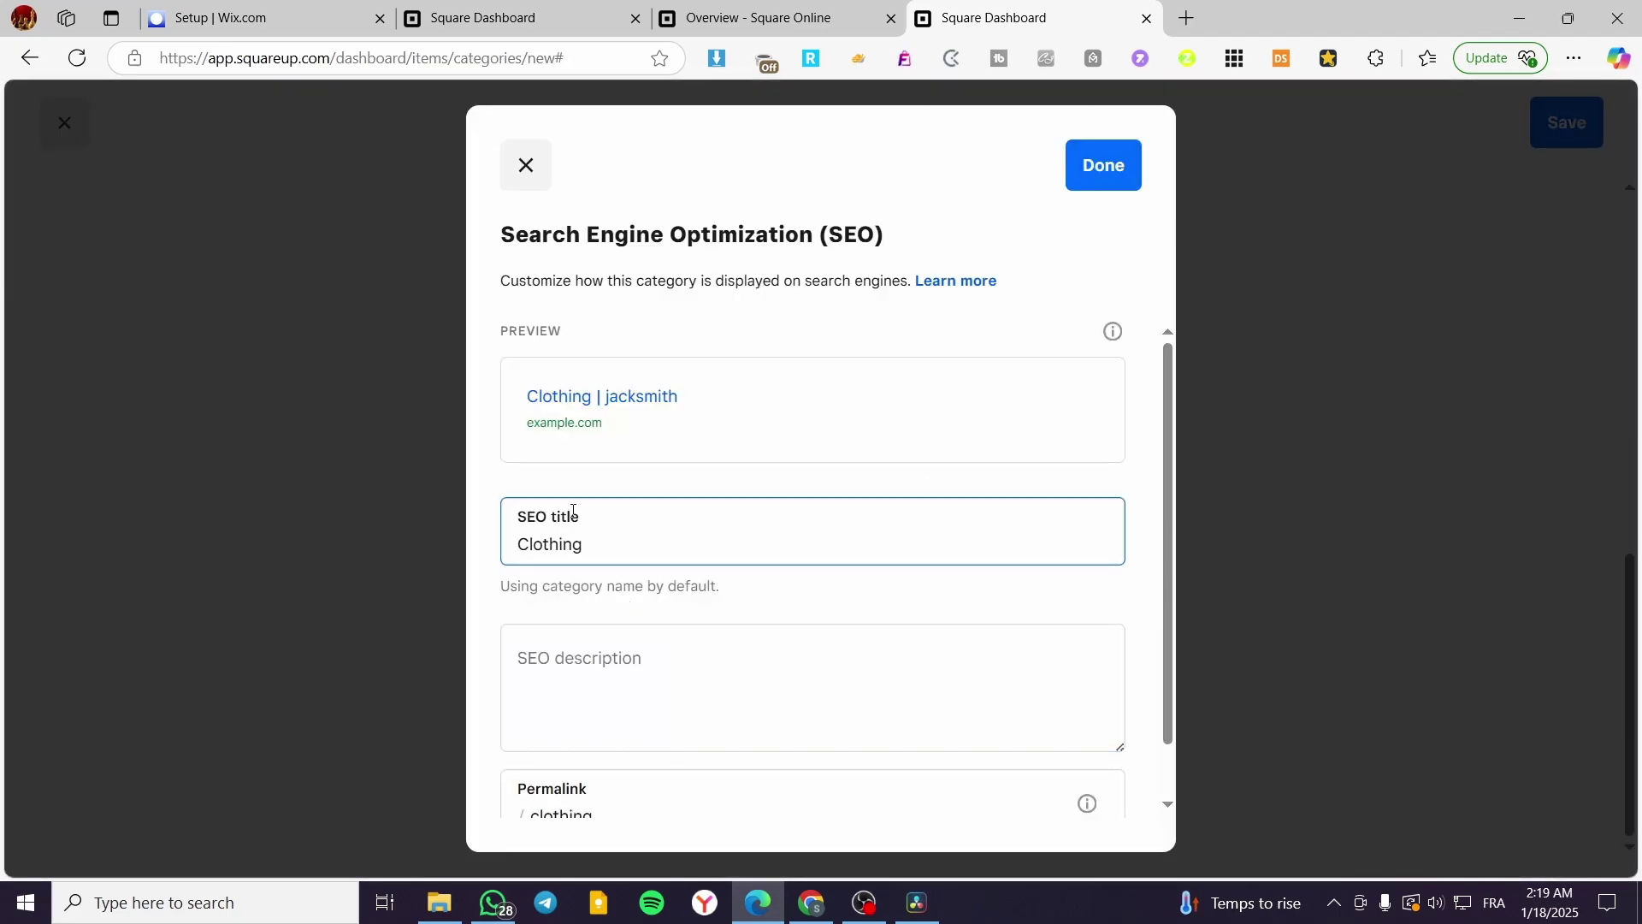
left_click(615, 671)
scroll(627, 679, "down", 1)
left_click(652, 719)
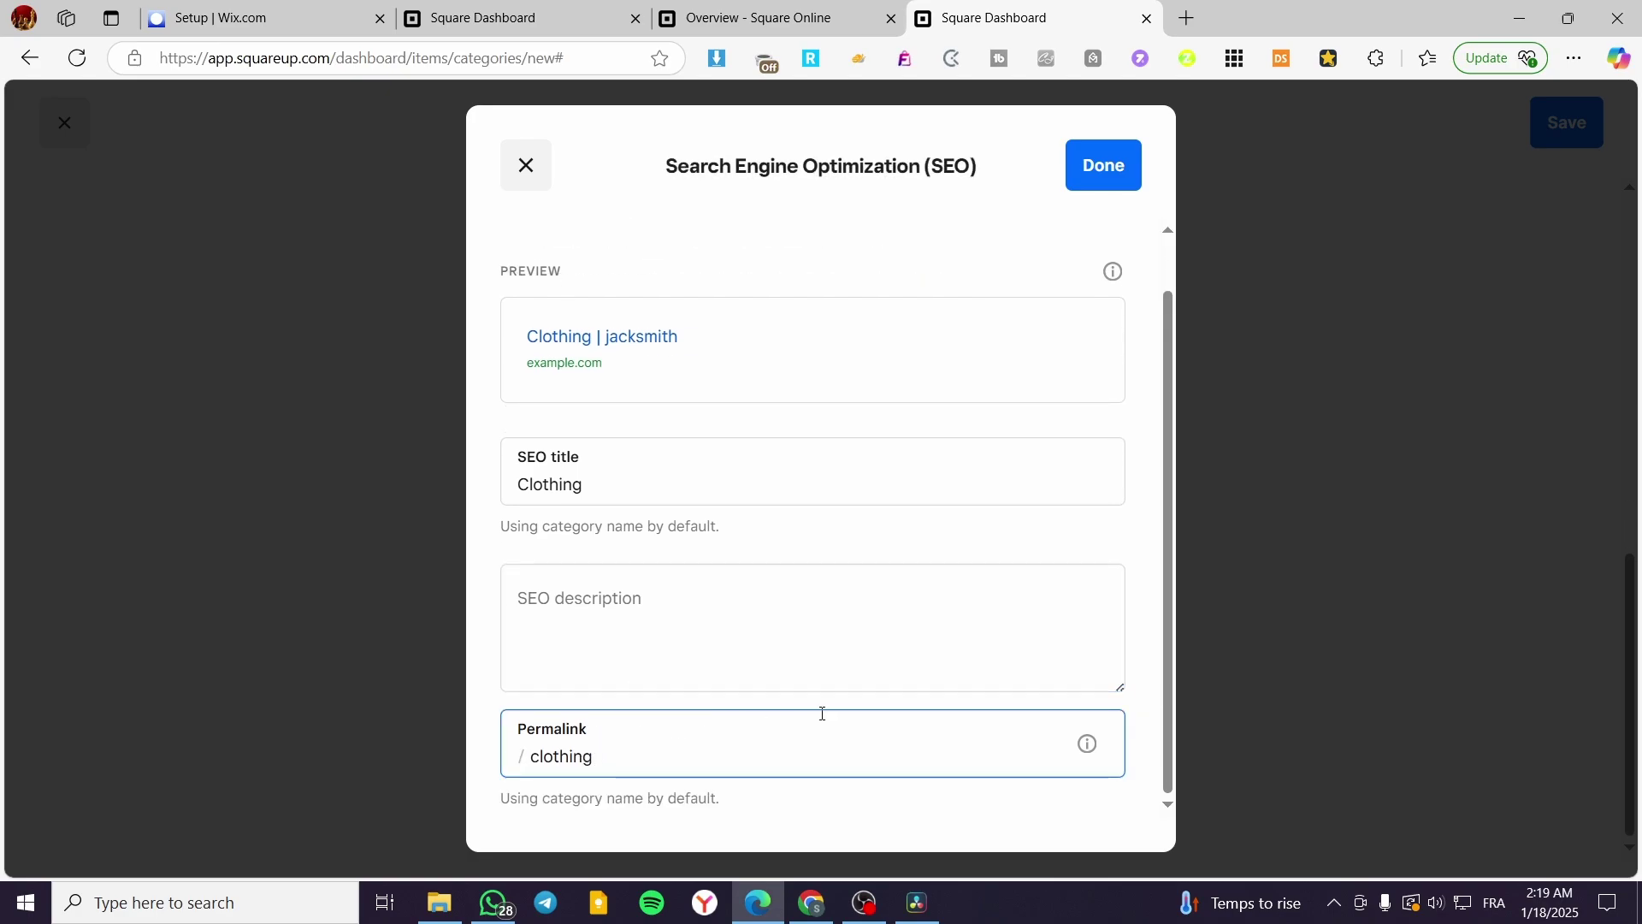
left_click(587, 689)
left_click(561, 715)
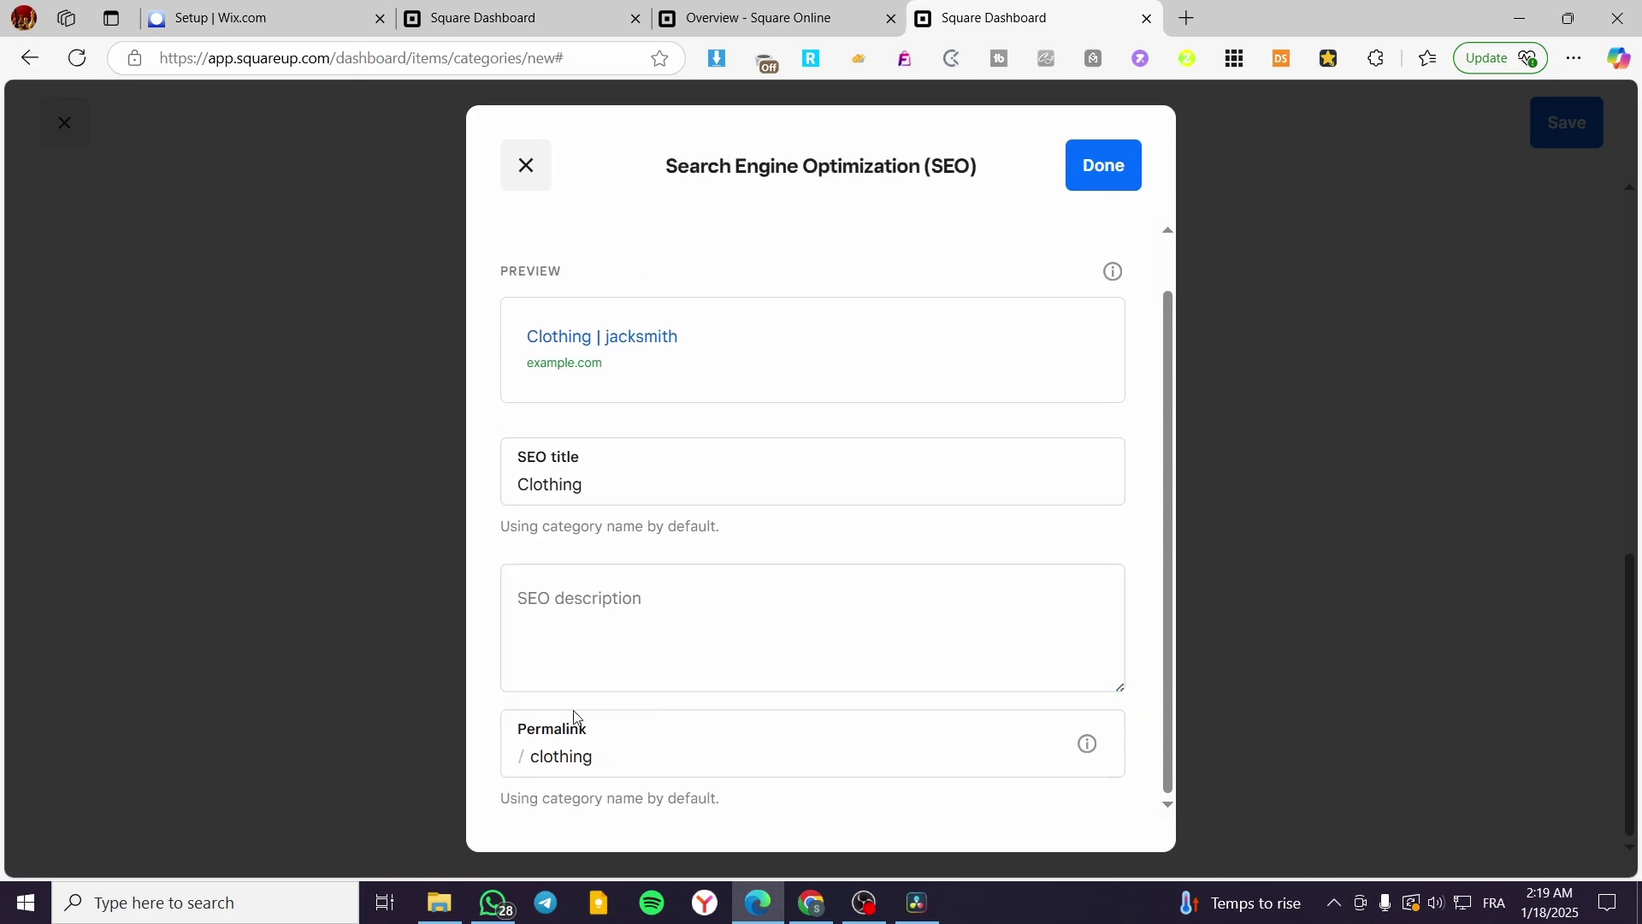
scroll(744, 445, "up", 1)
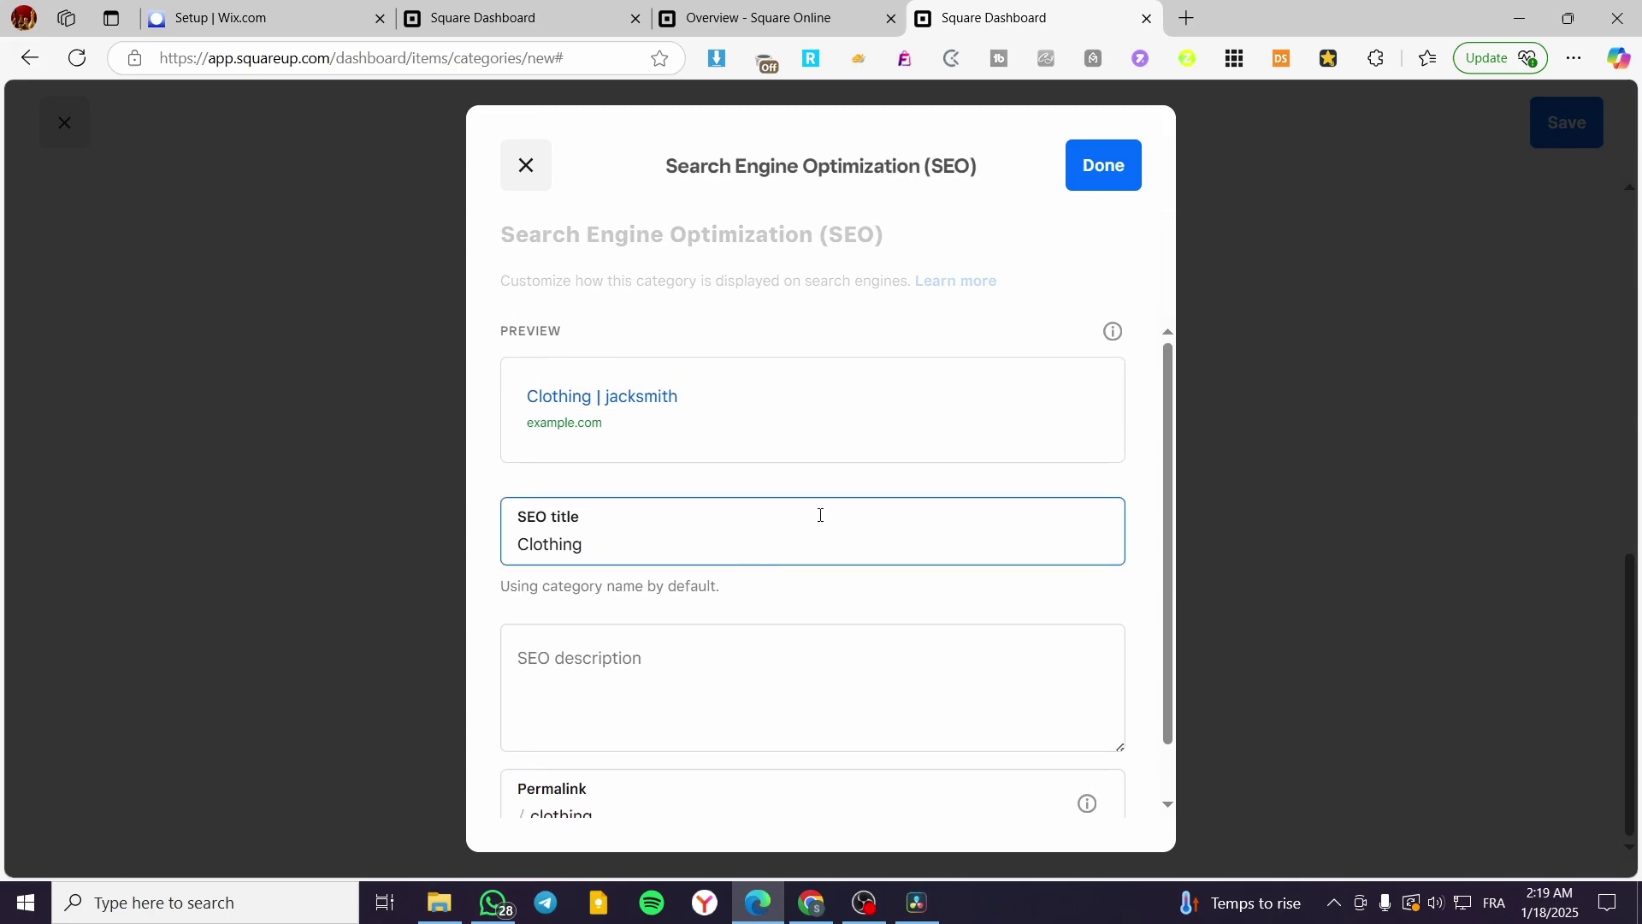
left_click(1118, 168)
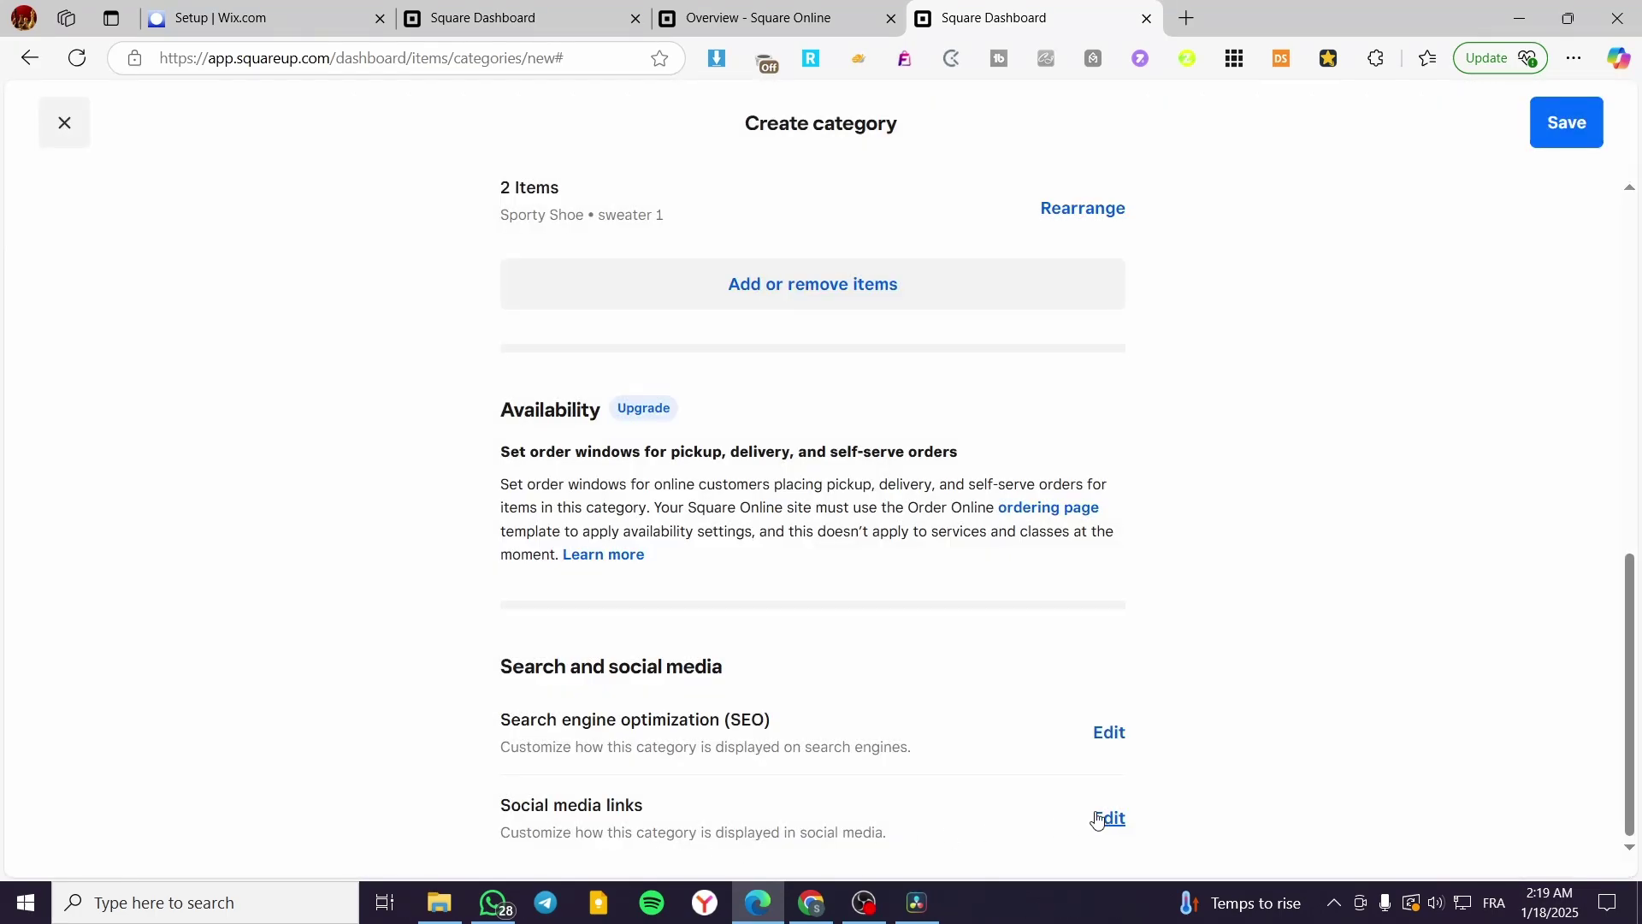
Step: Check the social media link settings, save the Clothing category, and dismiss the booking notice
left_click(1105, 813)
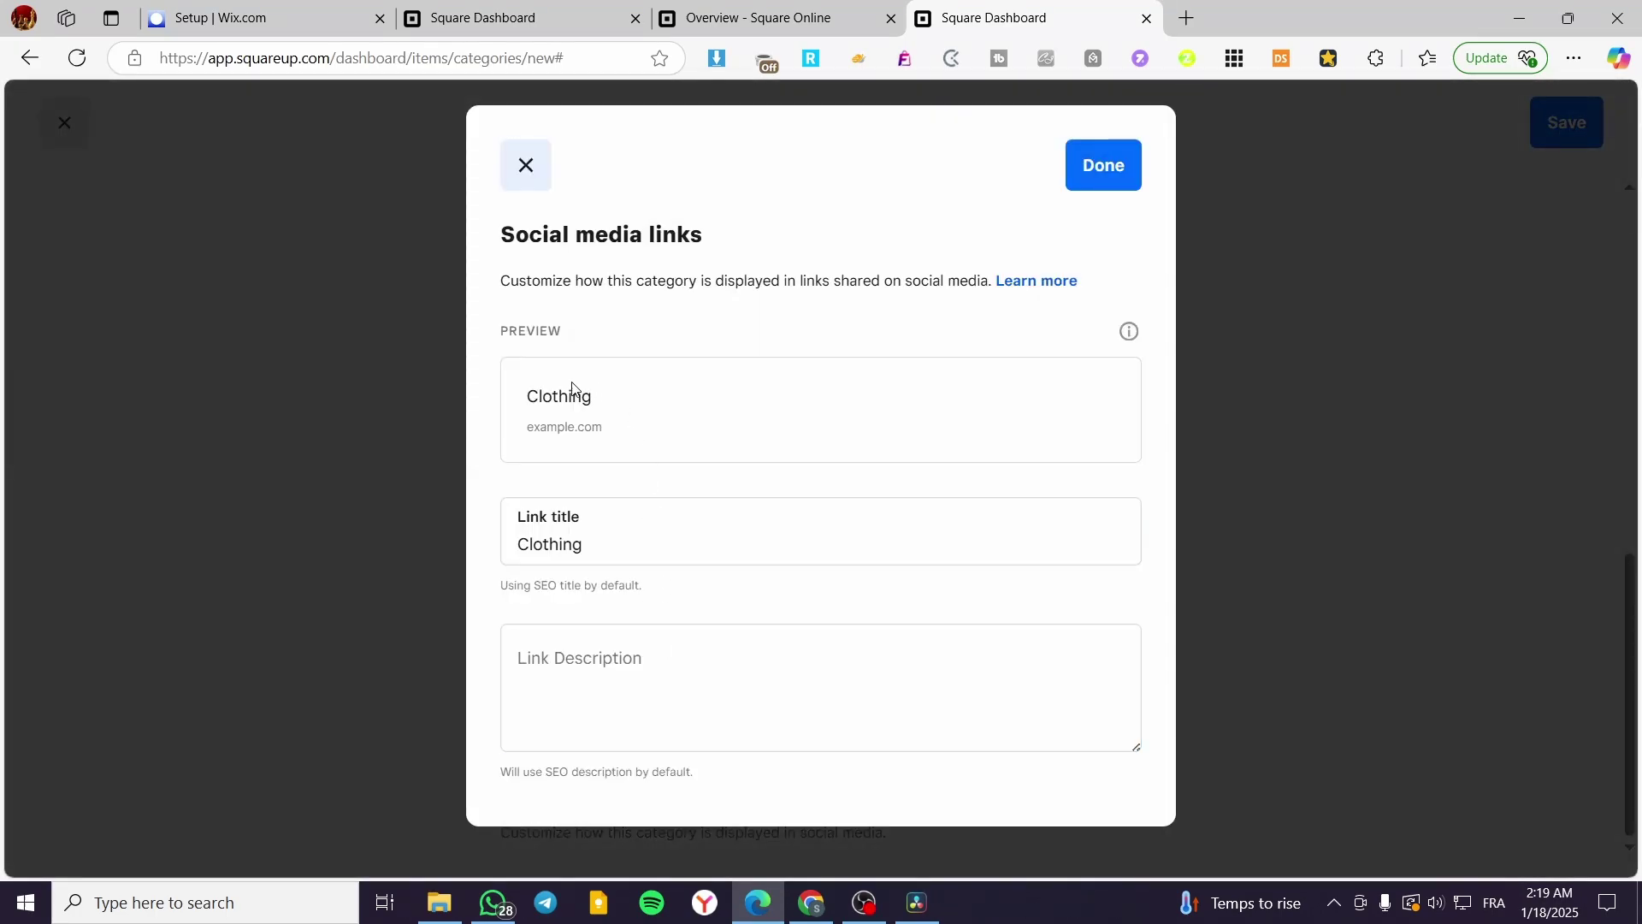
left_click(1099, 171)
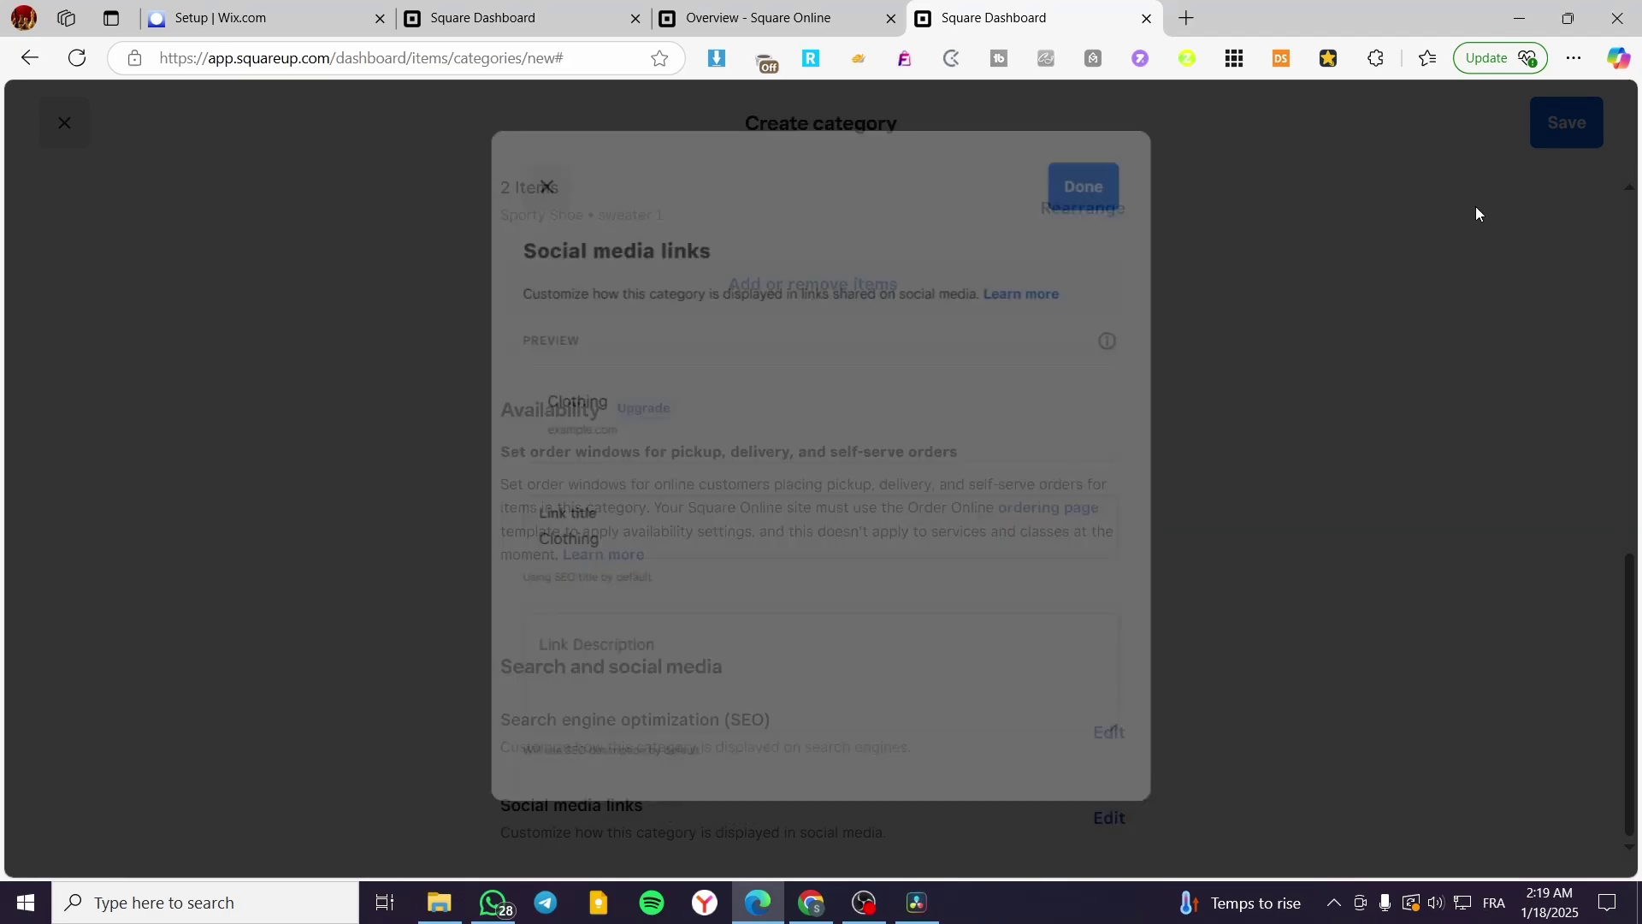
left_click(1593, 136)
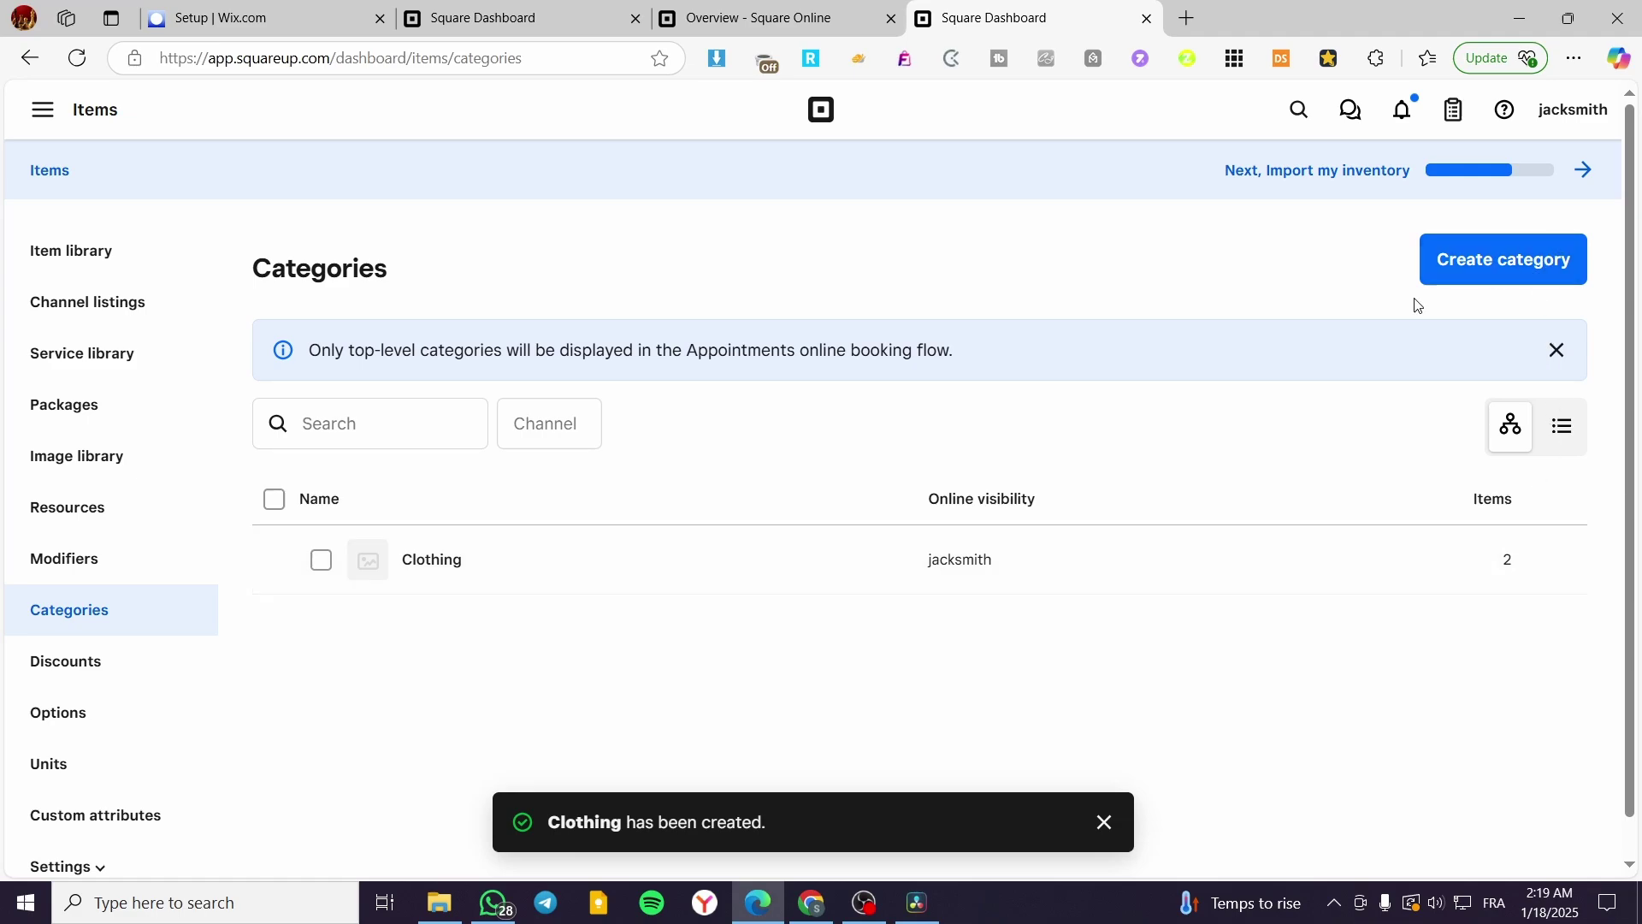
left_click(1556, 350)
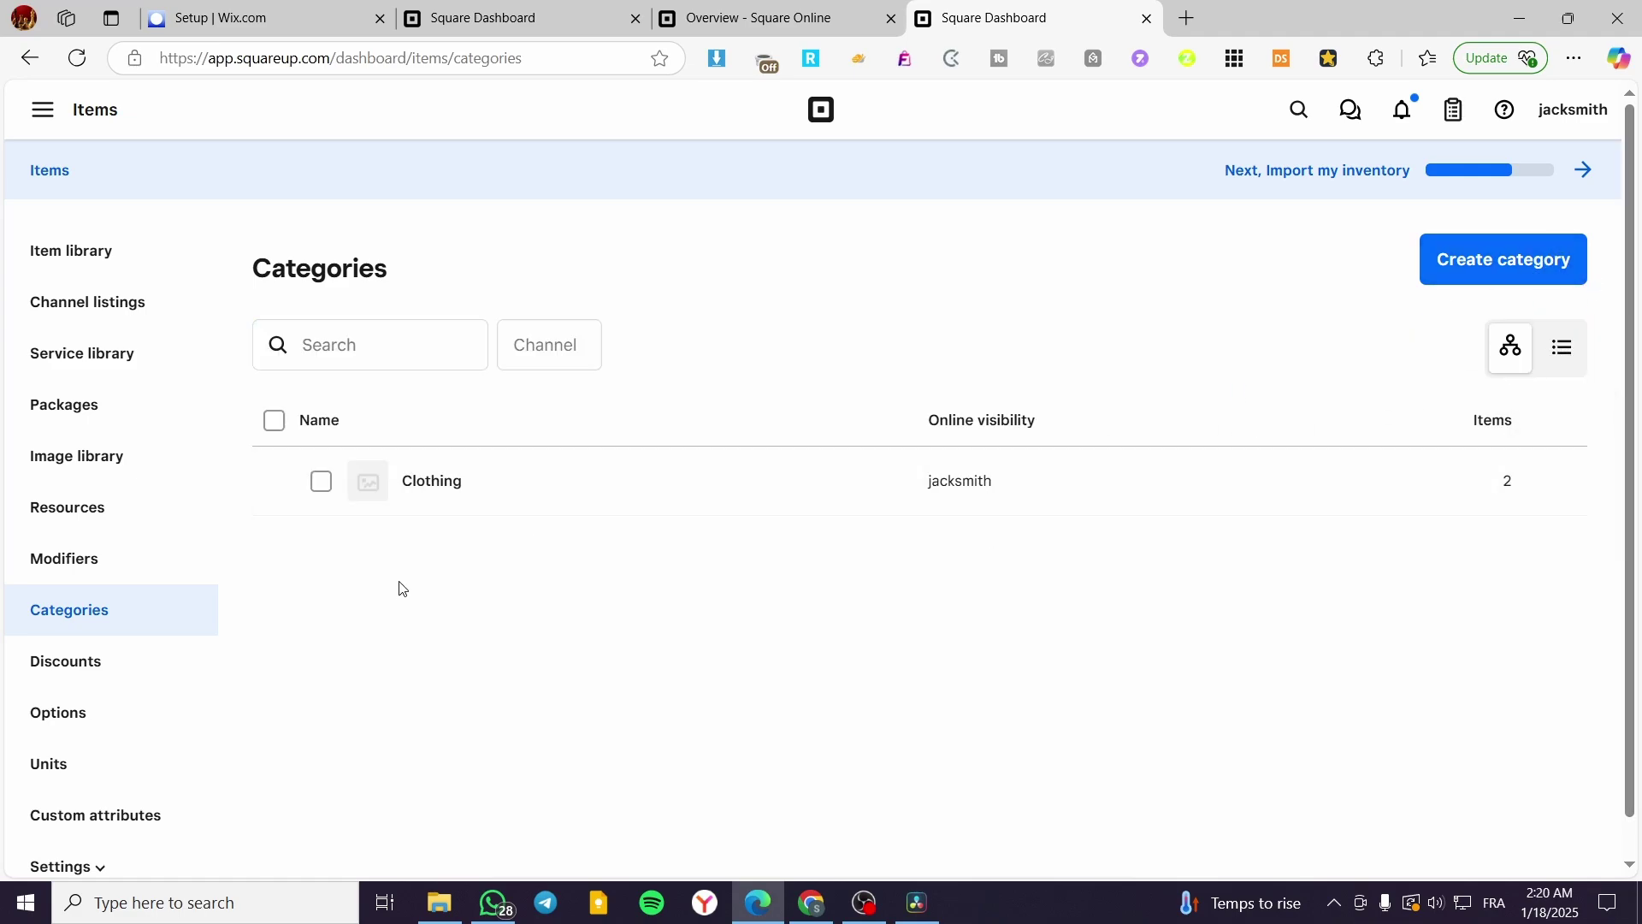